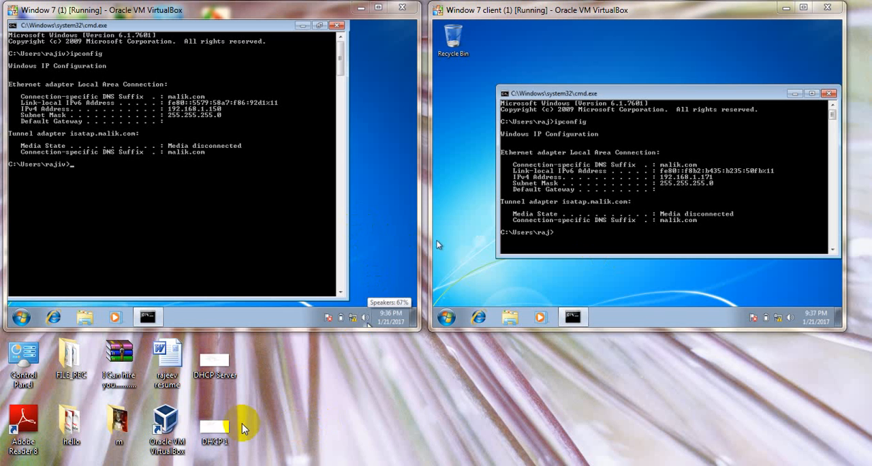
Switch to the Server 2012 virtual machine and show the Reservations of the 192.168.1.0 scope in the DHCP console
click(136, 465)
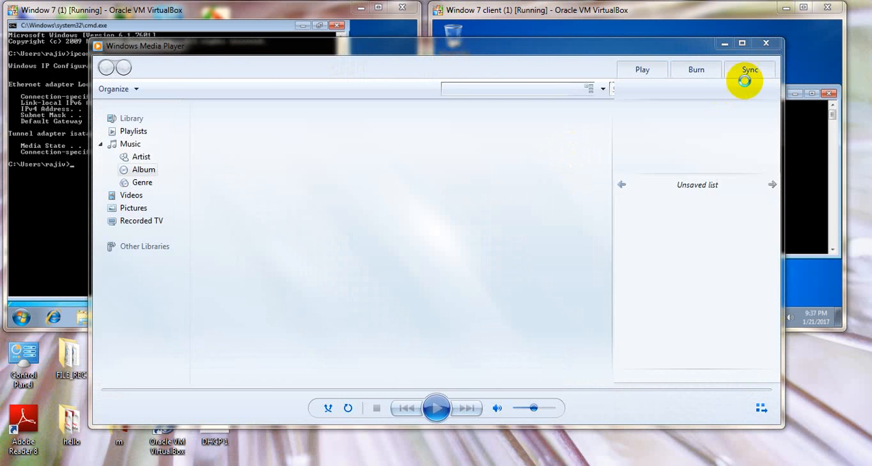
click(766, 43)
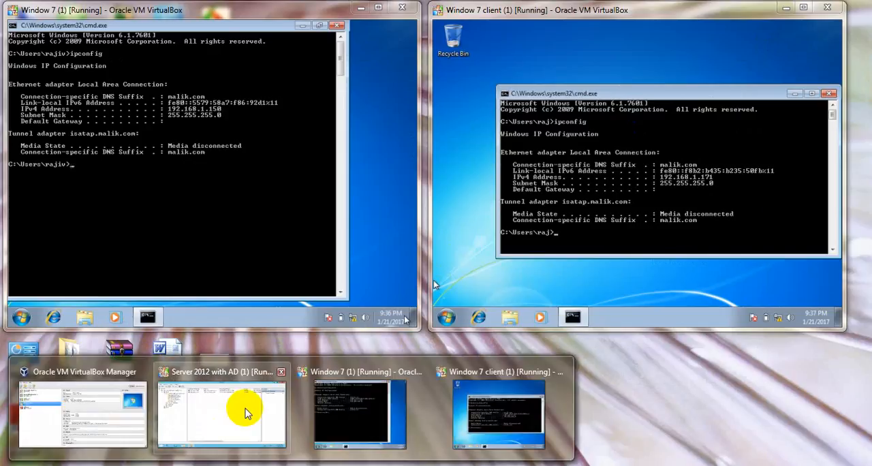
click(243, 408)
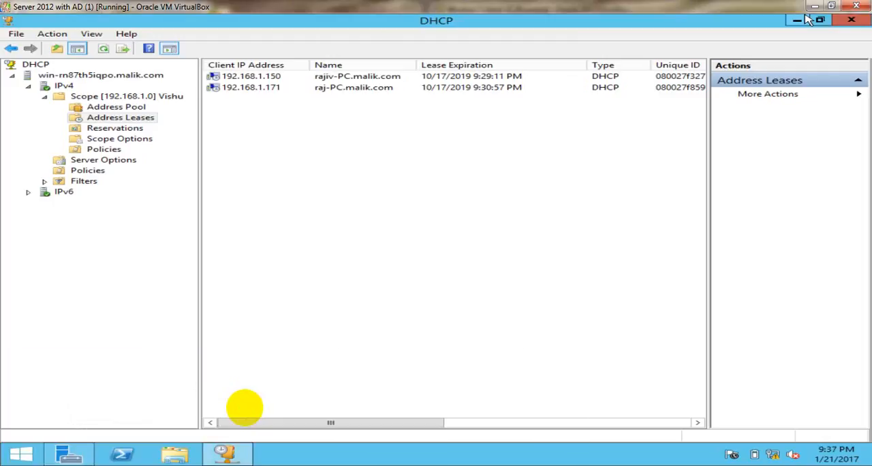
click(135, 133)
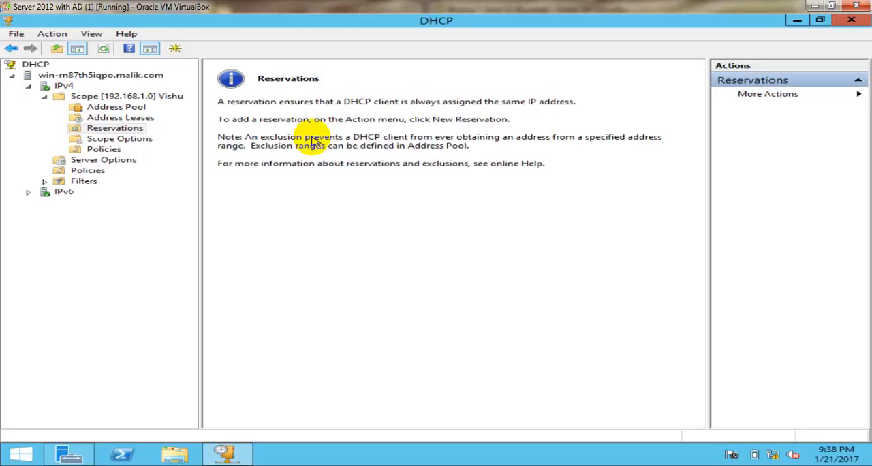
click(132, 131)
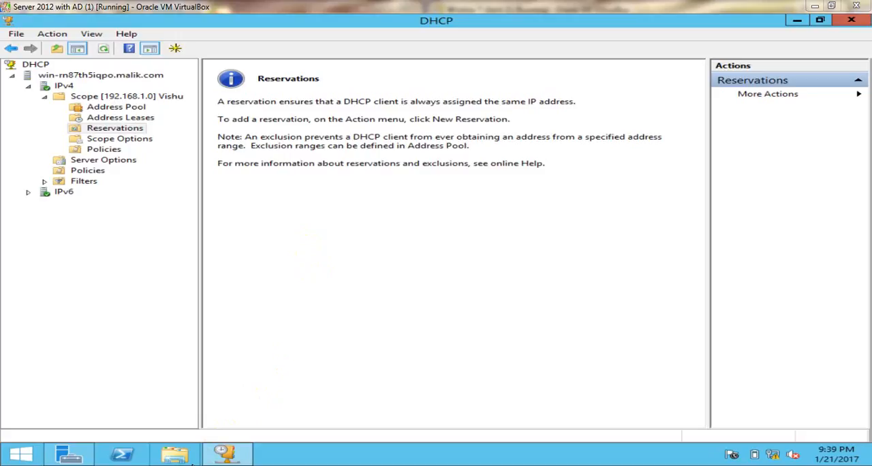
Switch to the Window 7 (1) virtual machine, maximize it, and run getmac in its Command Prompt
mouse_move(192, 463)
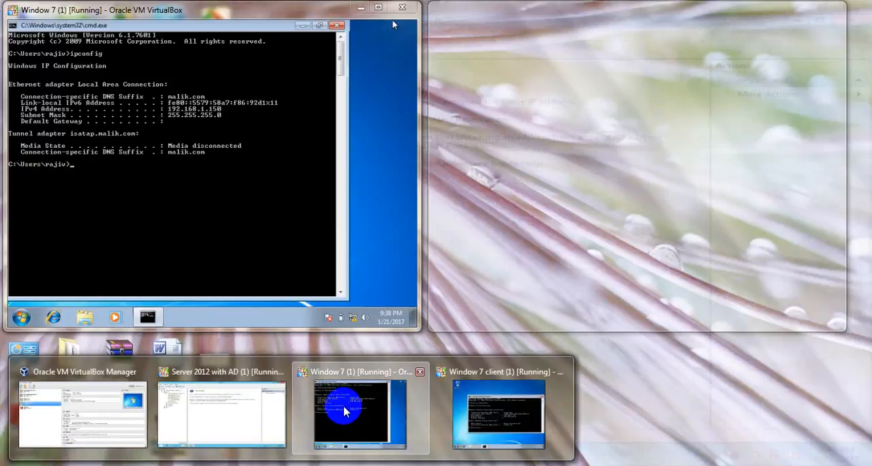
click(344, 409)
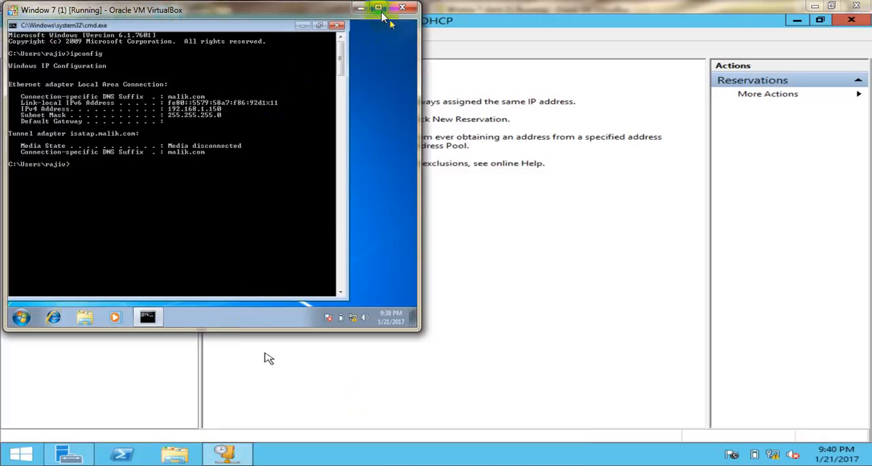
click(379, 8)
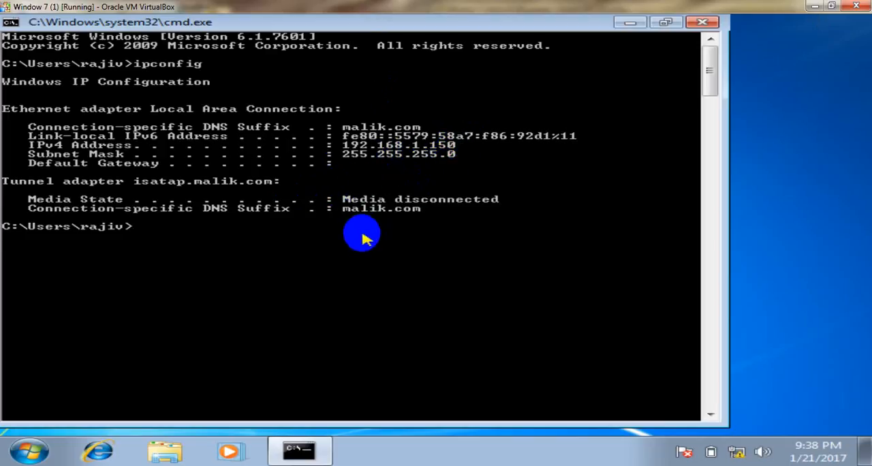
key(Return)
key(Return)
key(Return)
key(Return)
key(Return)
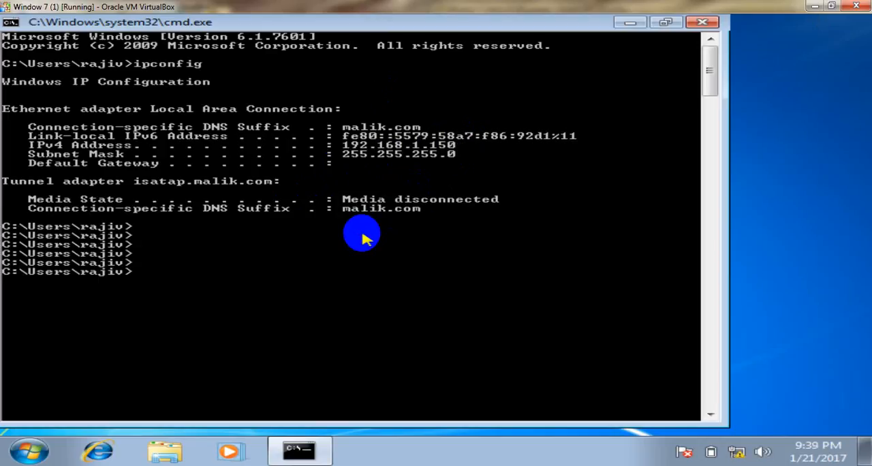
text(getmac)
key(Return)
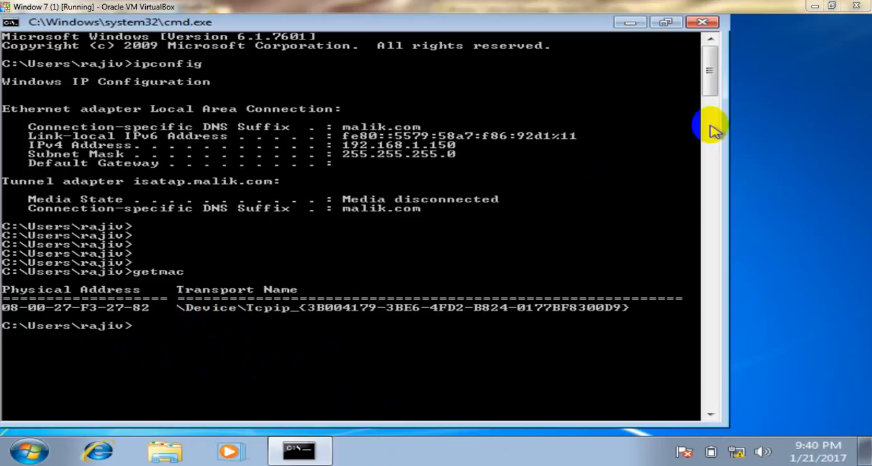
Return to the server's DHCP console and open a new reservation for the 192.168.1.0 scope, moving the dialog clear of the tree
click(831, 5)
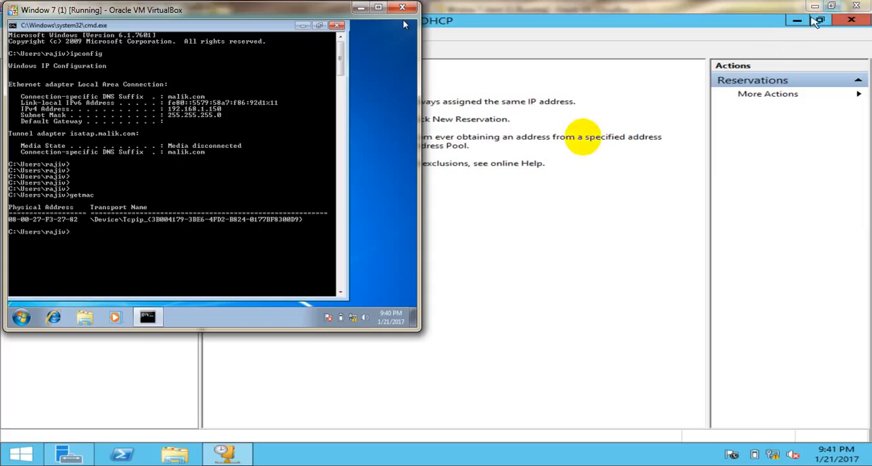
click(516, 260)
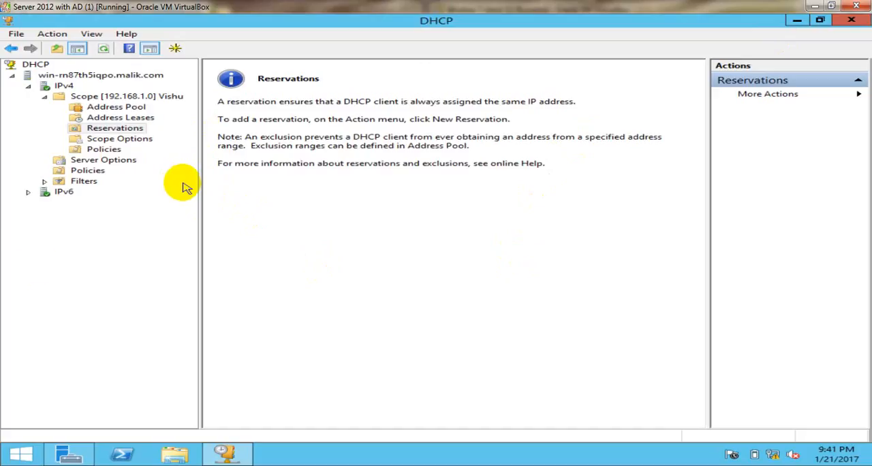
click(136, 130)
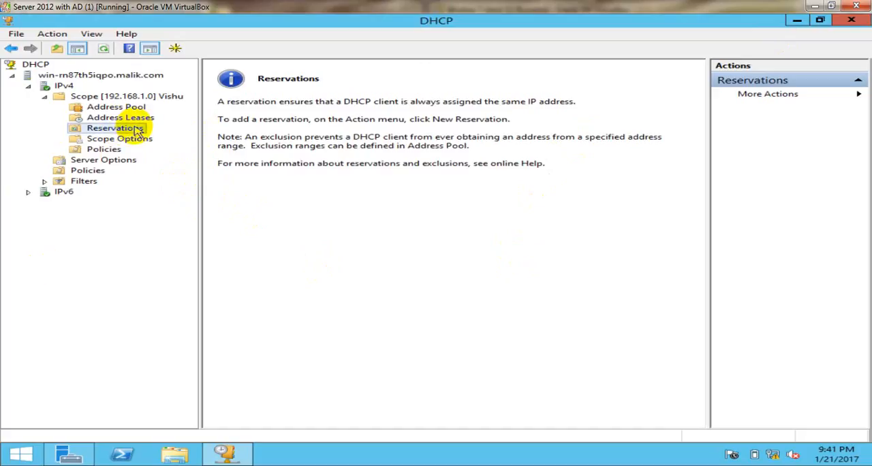
right_click(136, 130)
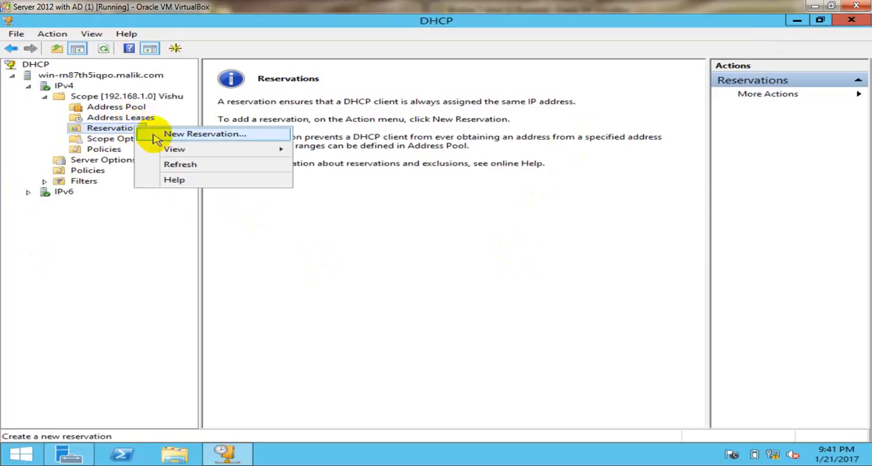
click(158, 138)
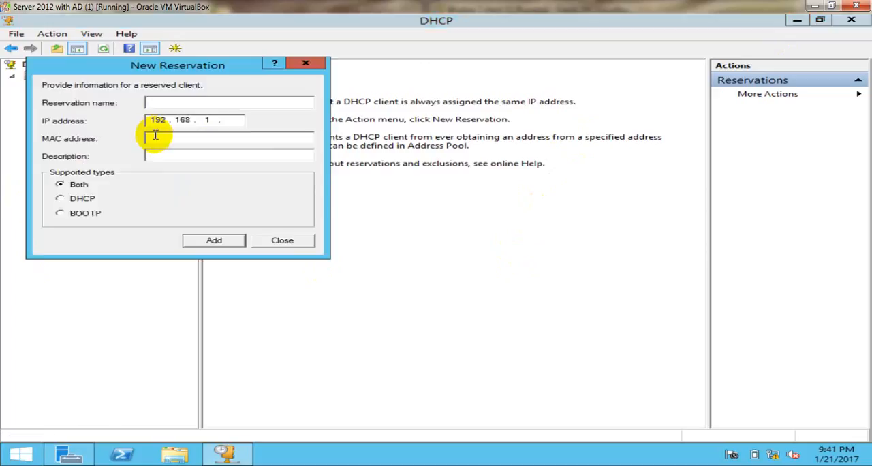
drag(244, 68, 479, 196)
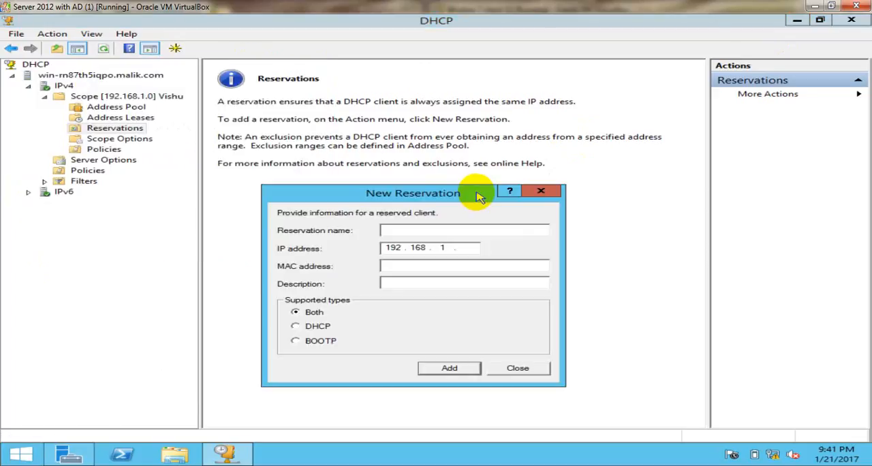
Add the reservation with a reservation name, IP address 192.168.1.240 and the client's MAC address 080027f32782, and close the dialog
click(402, 230)
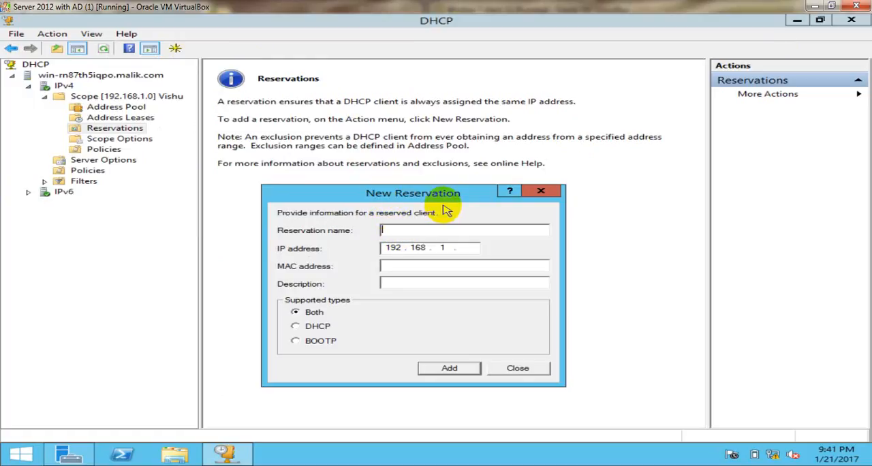
text(Preet)
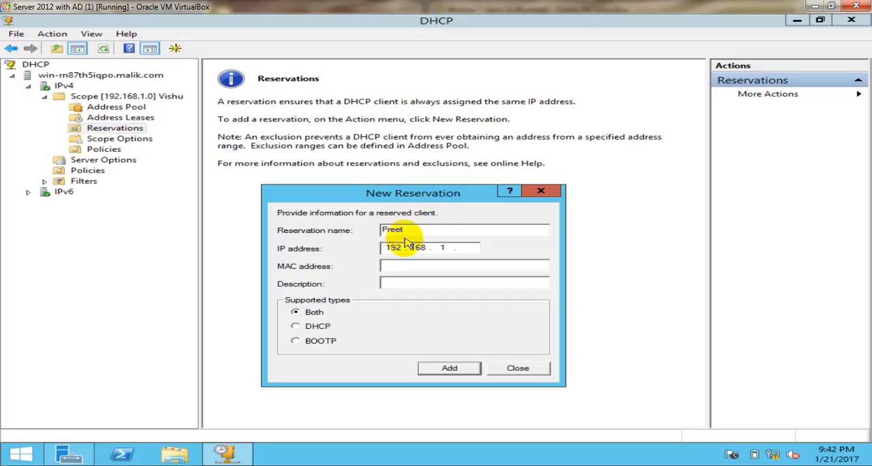
click(468, 250)
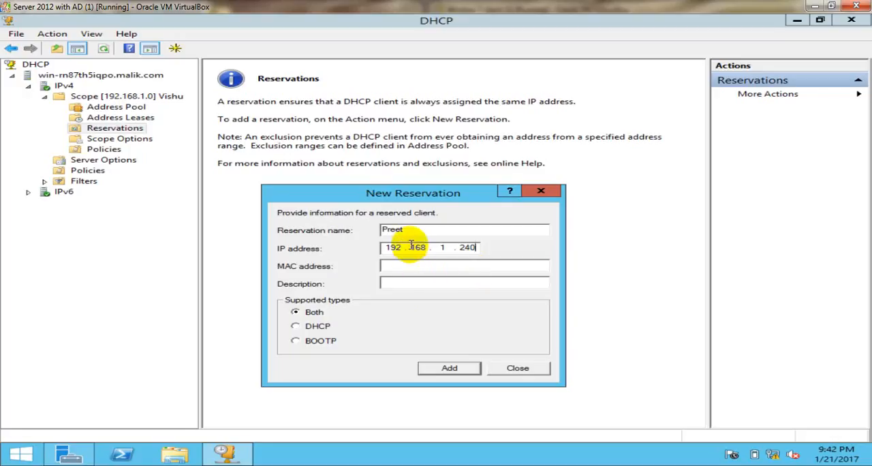
drag(411, 230, 383, 230)
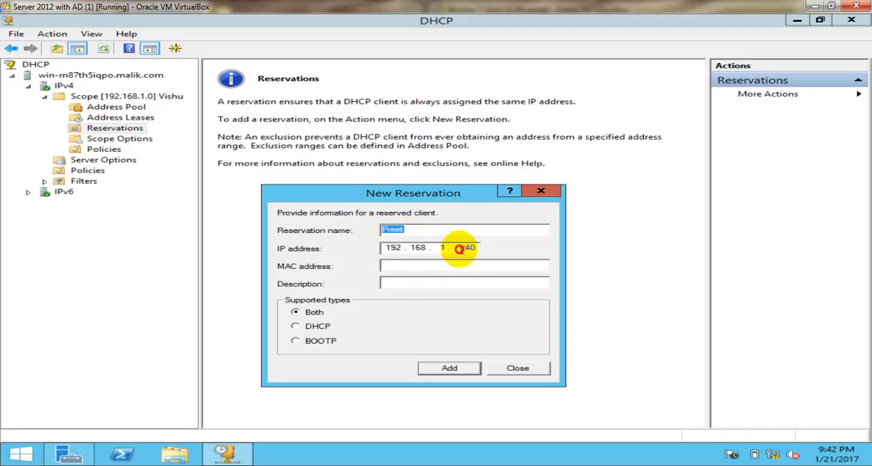
drag(460, 249, 475, 246)
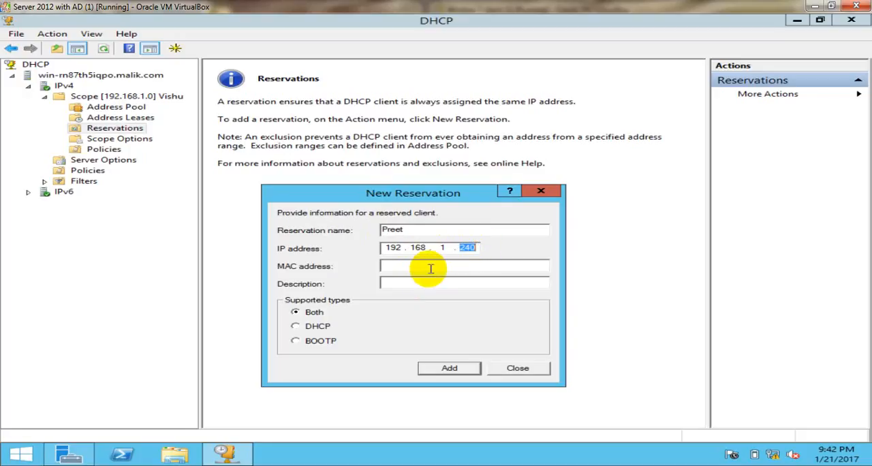
click(388, 265)
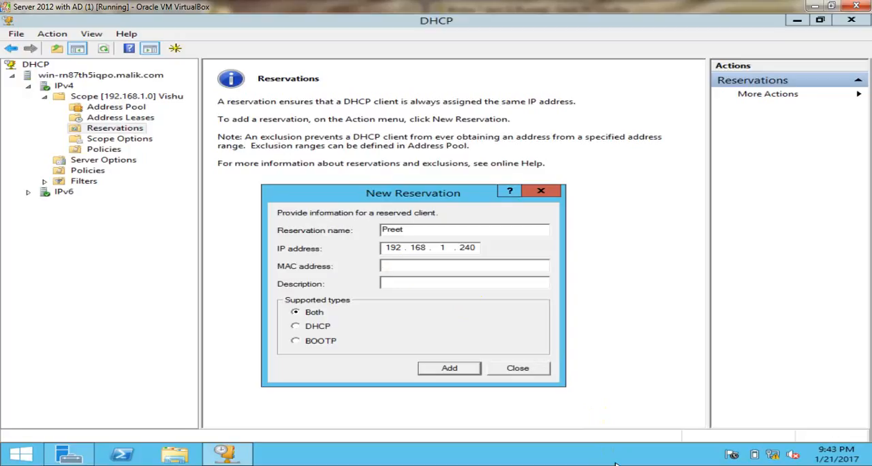
text(080027F32782)
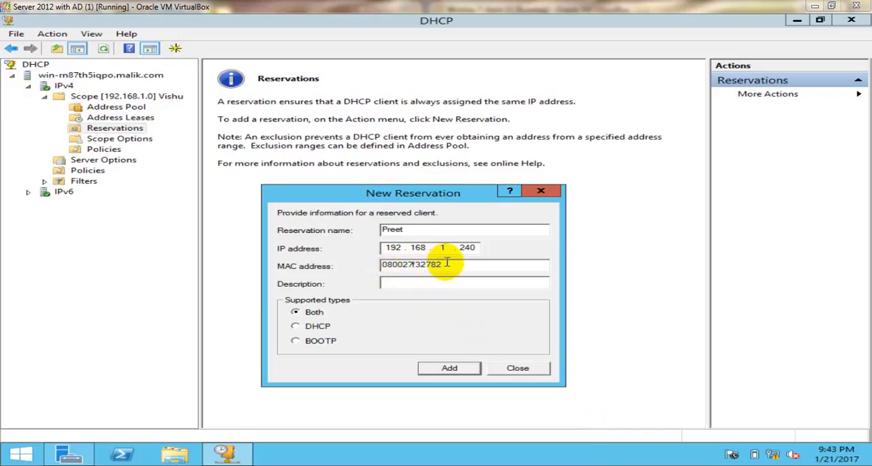
click(449, 369)
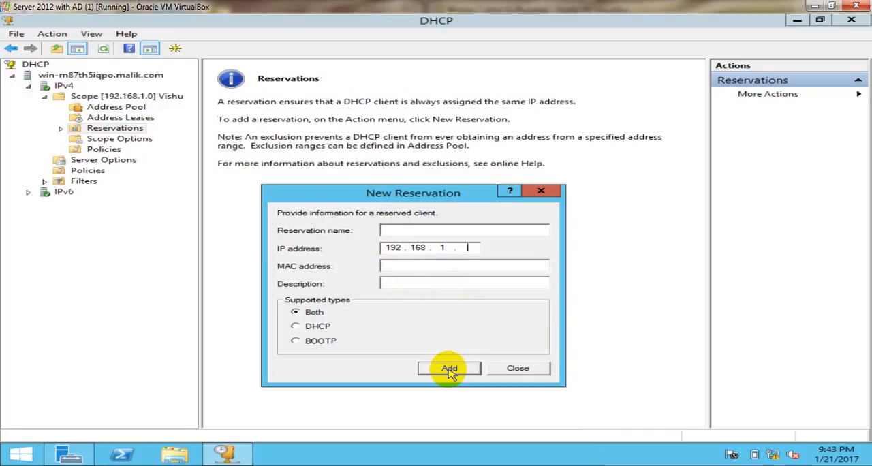
click(517, 369)
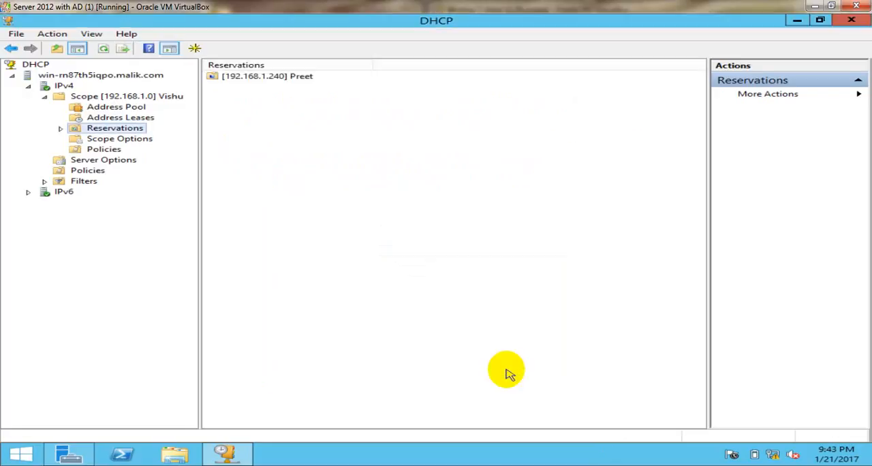
Expand Reservations and view the options of the 192.168.1.240 reservation
click(271, 80)
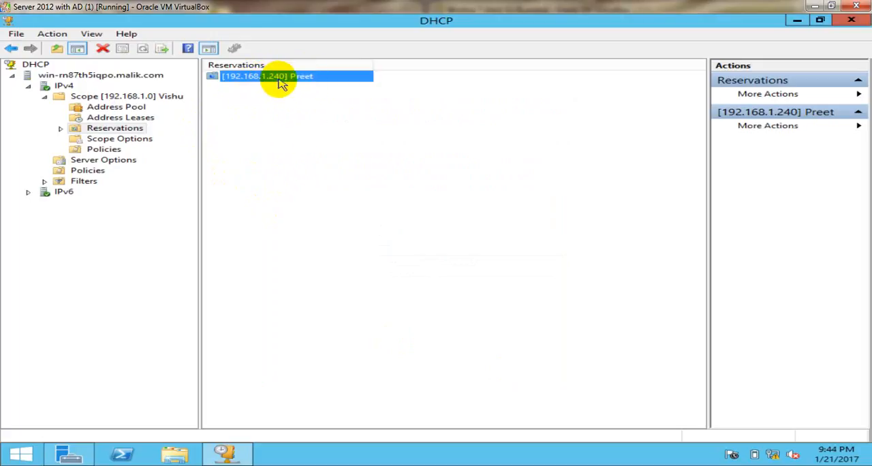
double_click(133, 130)
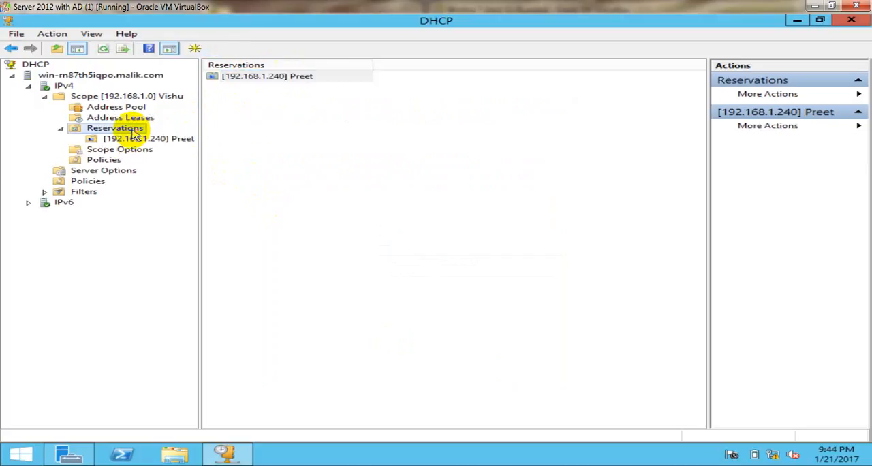
click(150, 139)
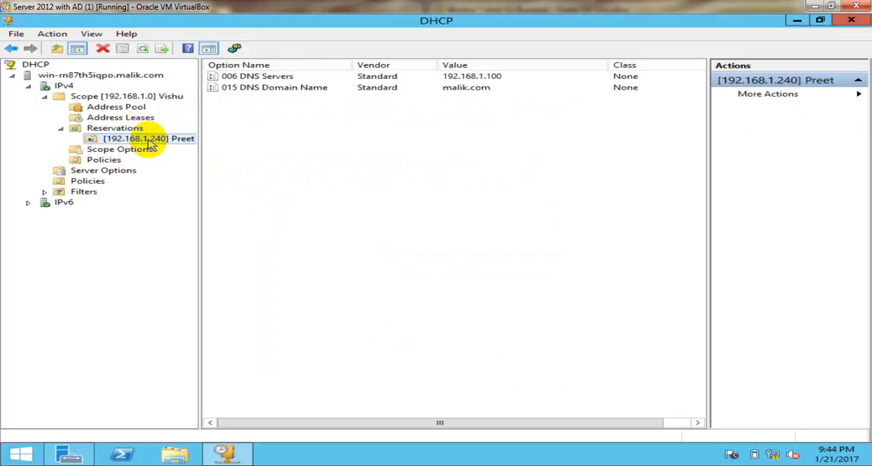
click(108, 132)
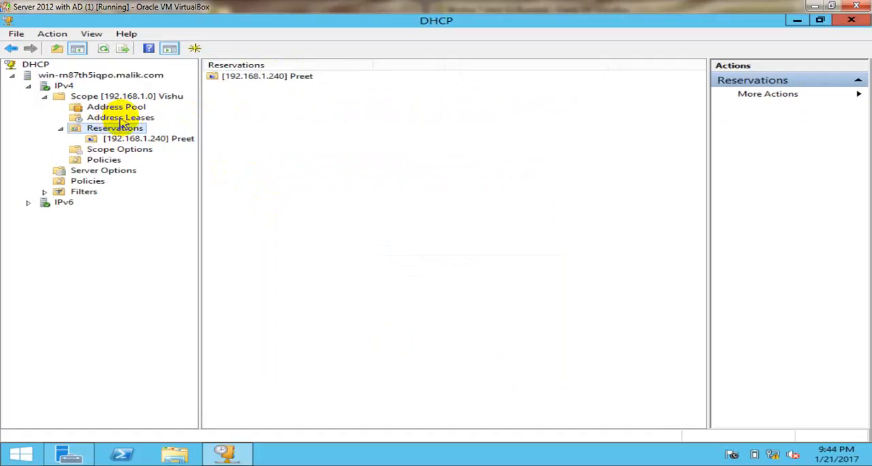
Show the scope's Address Leases and refresh the list to check the reserved address
click(129, 120)
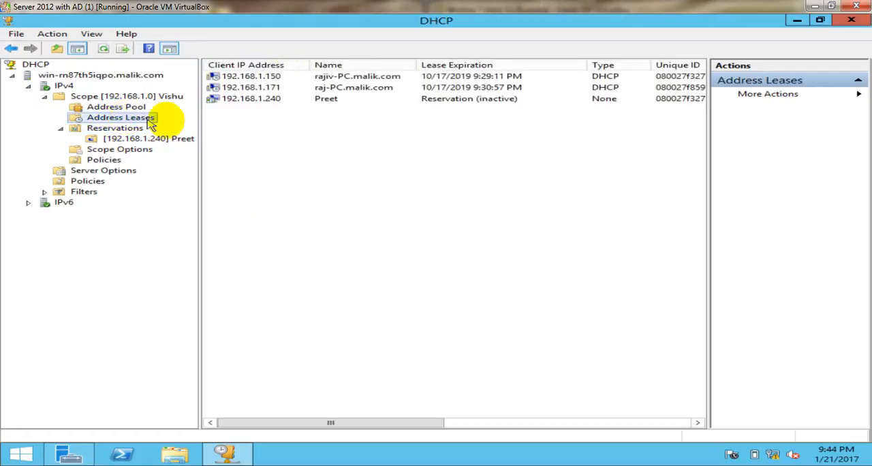
right_click(324, 159)
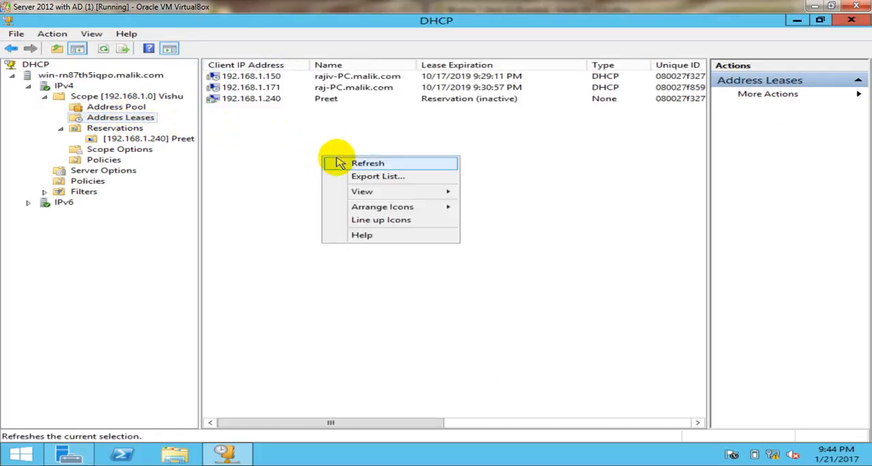
click(334, 163)
click(279, 151)
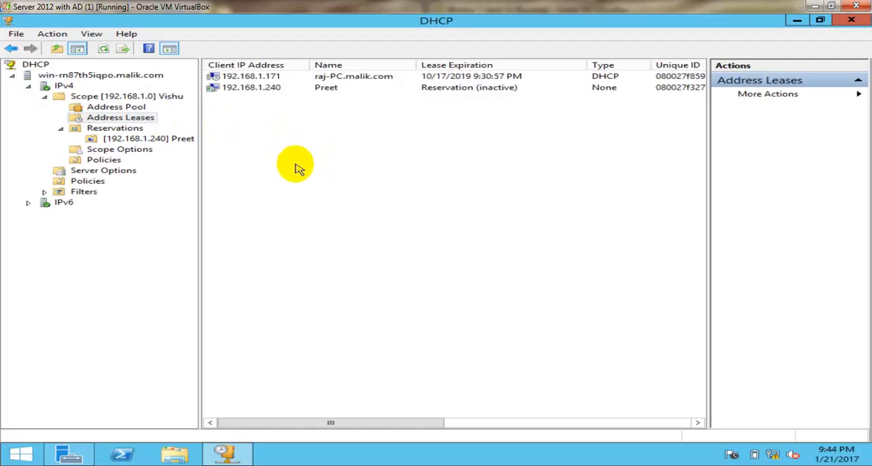
right_click(295, 166)
click(306, 176)
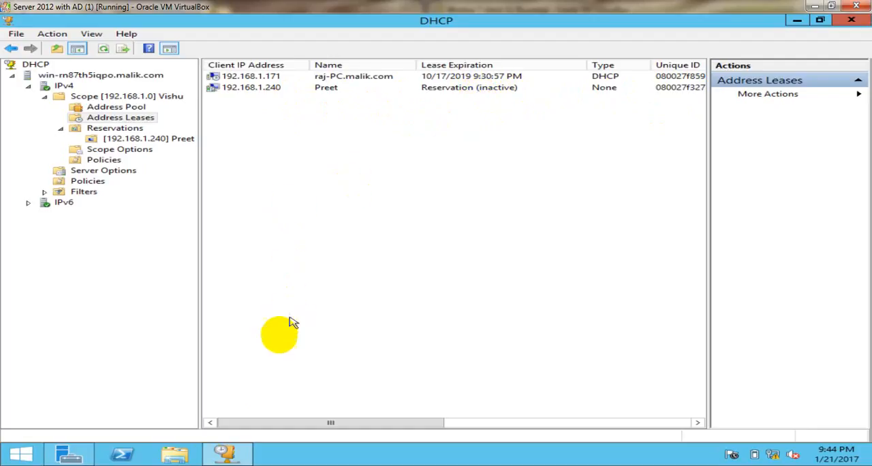
Switch to the Window 7 (1) virtual machine, maximize its window and clear the command prompt with cls
click(292, 465)
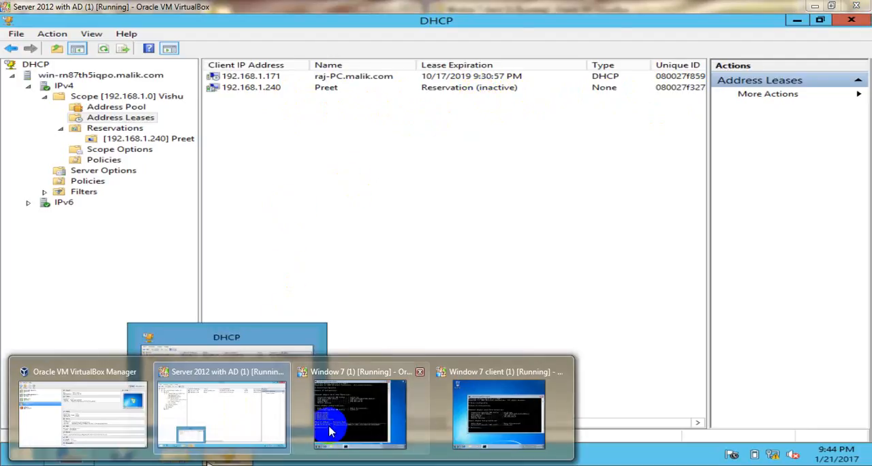
click(350, 417)
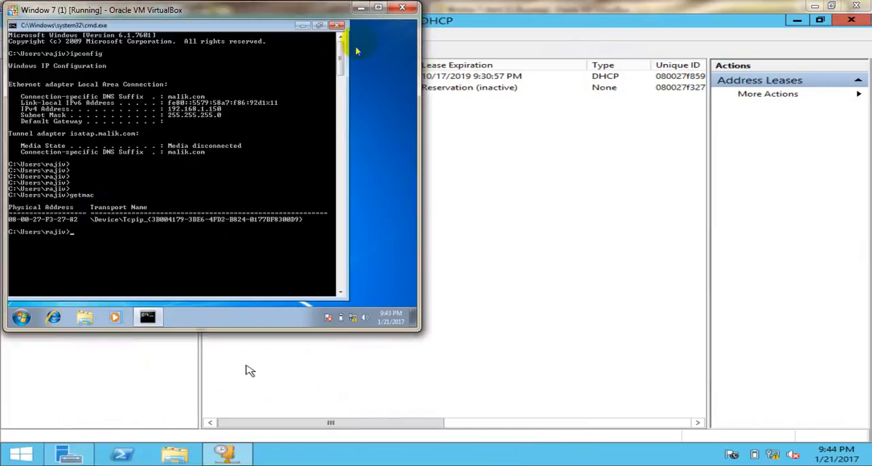
click(374, 10)
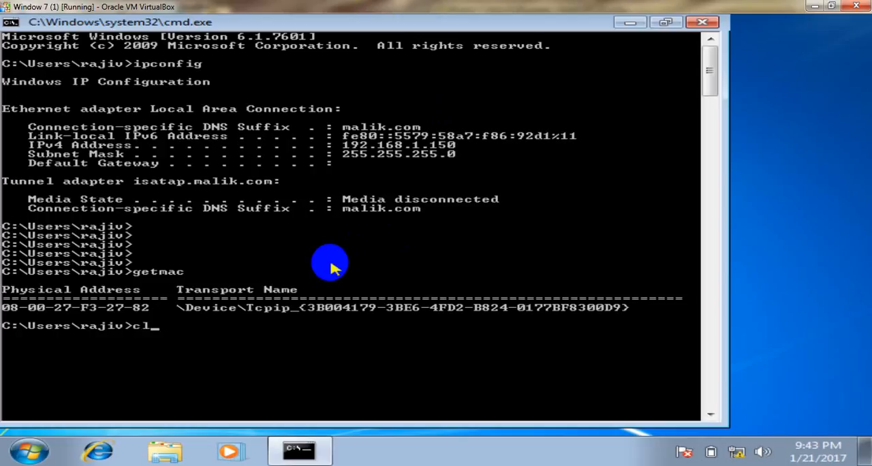
key(Return)
Run ipconfig in the client's command prompt to check its current IPv4 address
key(Return)
key(Return)
key(Return)
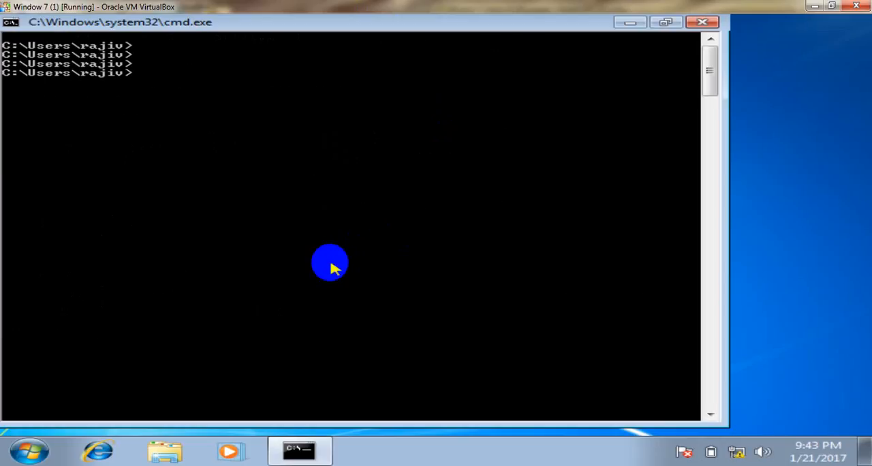
text(ipconfig)
key(Return)
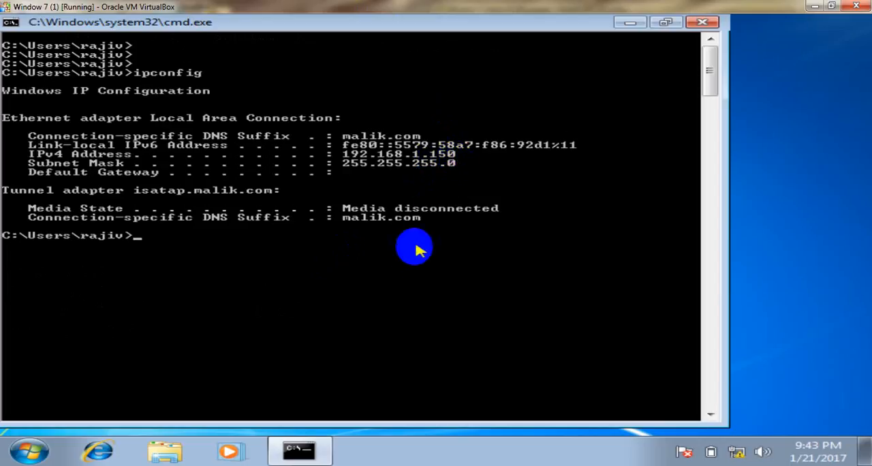
key(Return)
key(Return)
key(Return)
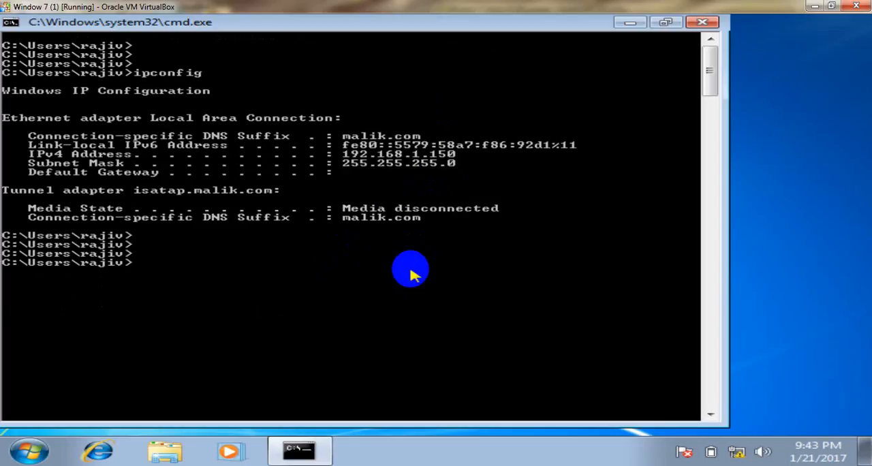
Release the client's DHCP address with ipconfig /release
key(Up)
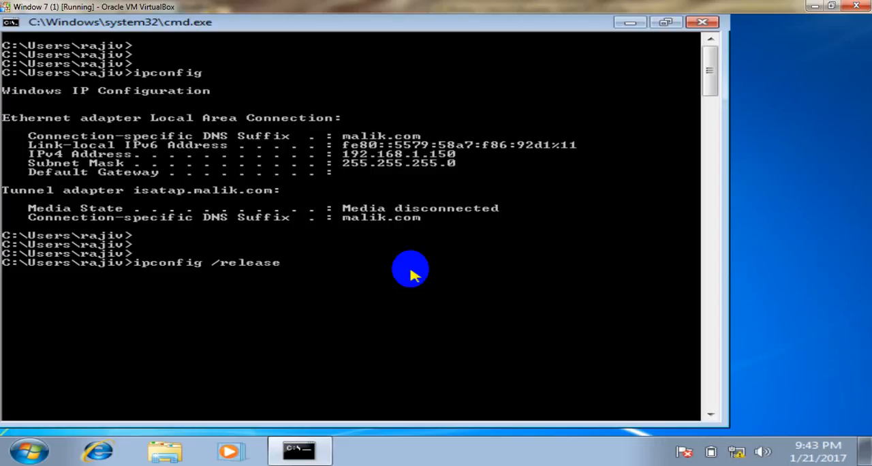
key(Return)
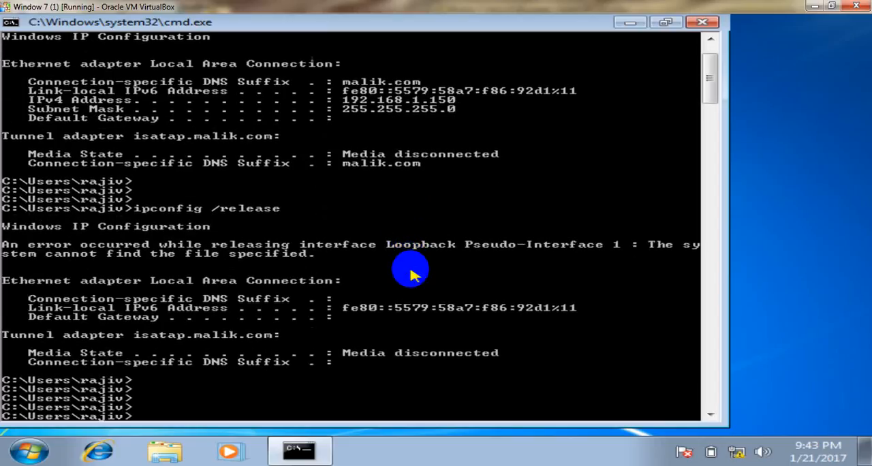
key(Return)
key(Return)
key(Return)
Run ipconfig again to check the client's network configuration after the release
key(Up)
key(BackSpace)
key(BackSpace)
key(BackSpace)
key(BackSpace)
key(BackSpace)
key(BackSpace)
key(BackSpace)
key(BackSpace)
key(BackSpace)
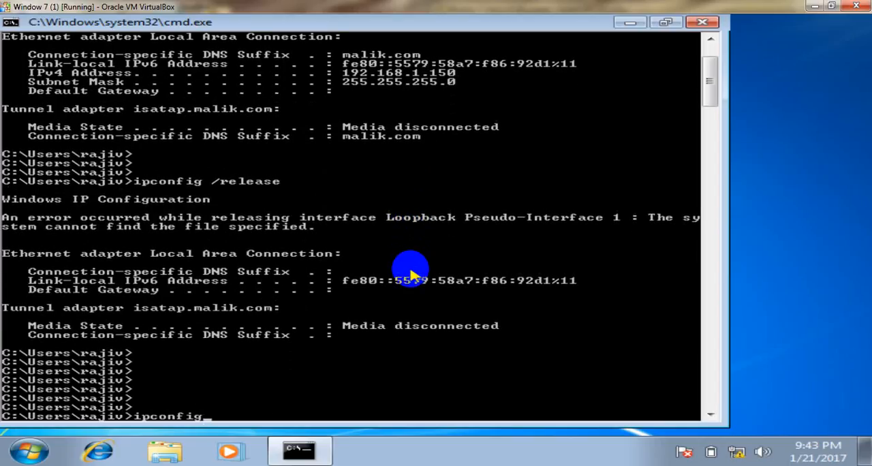
key(Return)
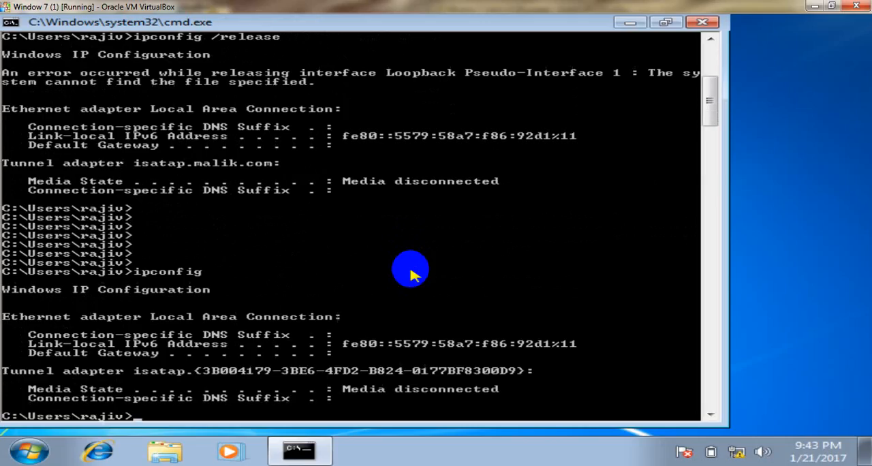
key(Return)
key(Return)
key(Return)
key(Return)
key(Return)
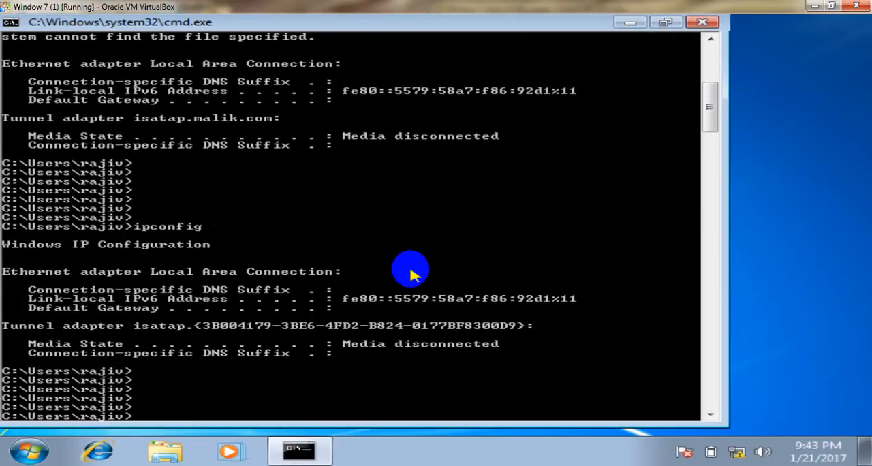
Request a new DHCP address for the client with ipconfig /renew
key(Up)
key(Up)
key(Up)
key(Up)
key(Up)
key(Up)
key(Up)
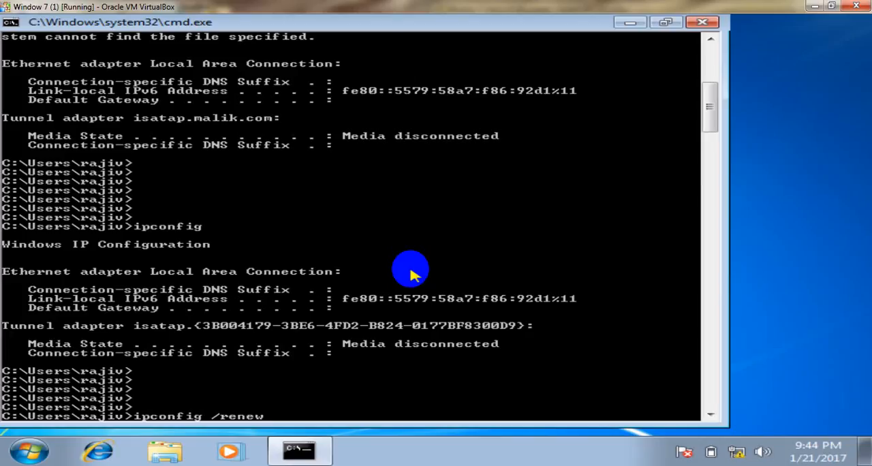
text(/renew)
key(Return)
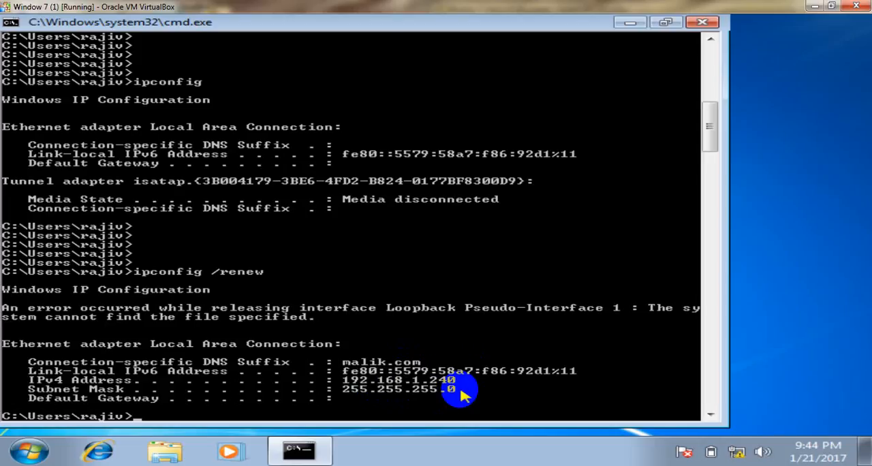
Return to the Server 2012 DHCP console and refresh the Address Leases list to check the 192.168.1.240 reservation
mouse_move(300, 450)
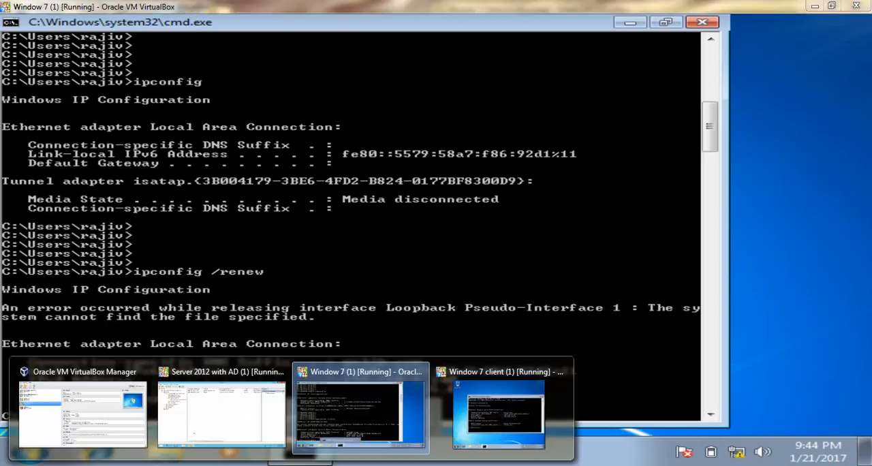
click(229, 414)
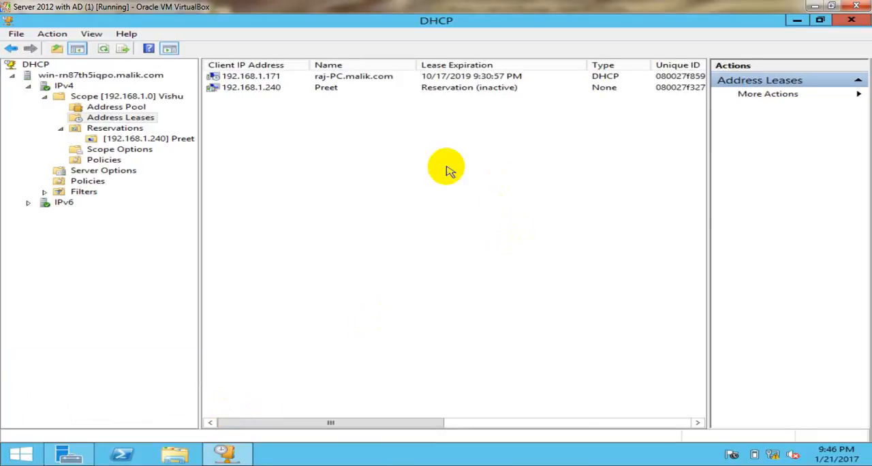
right_click(448, 170)
click(461, 174)
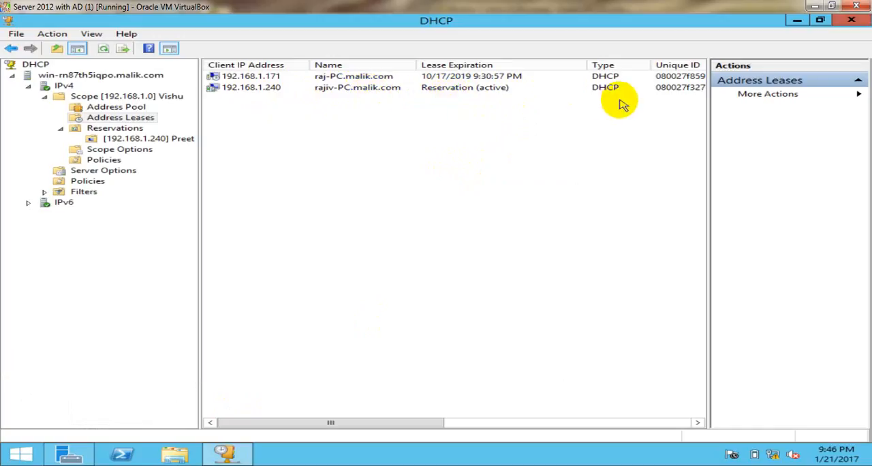
right_click(273, 199)
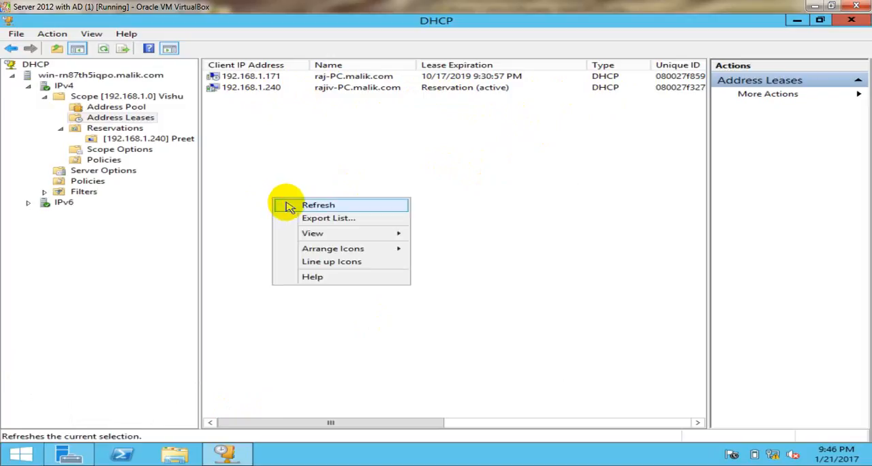
click(287, 203)
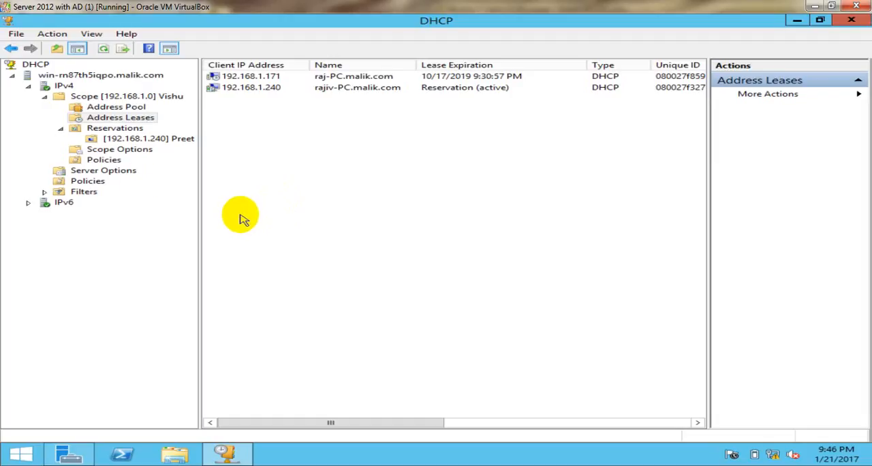
Collapse Reservations, expand Filters under IPv4, and view the Deny and Allow lists
click(59, 130)
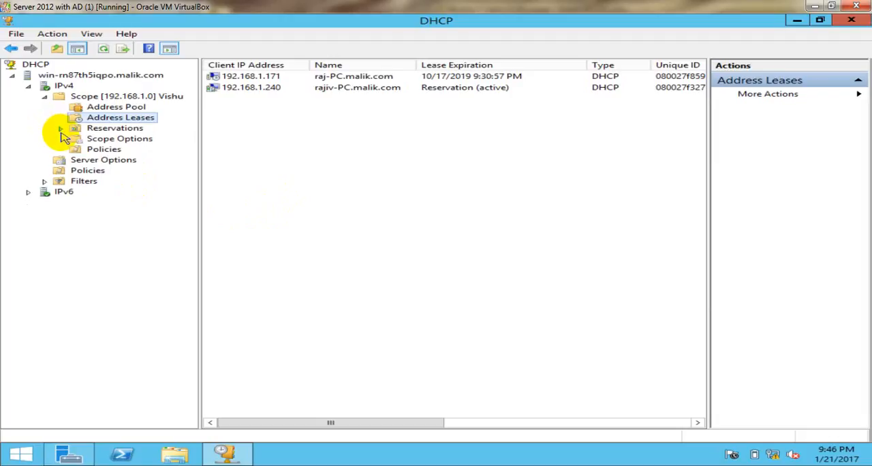
double_click(84, 181)
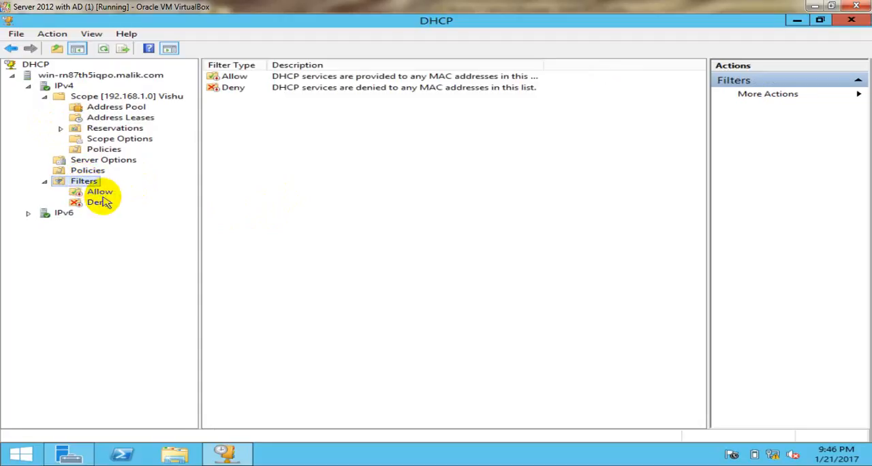
click(102, 204)
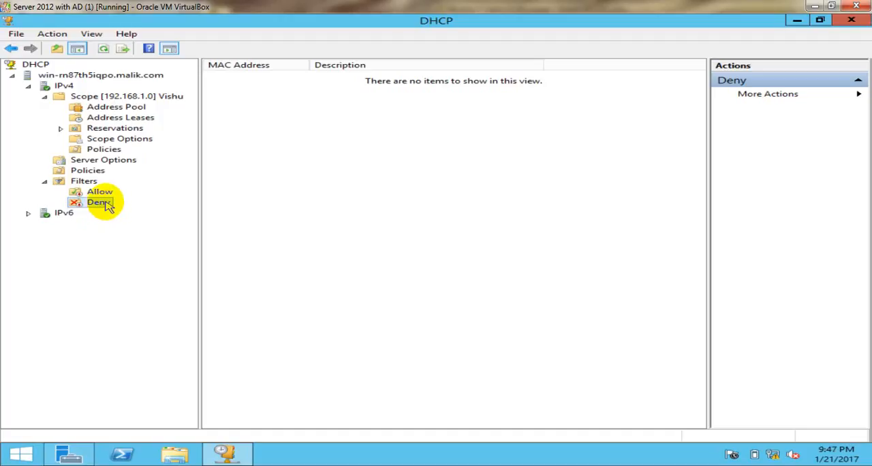
click(96, 194)
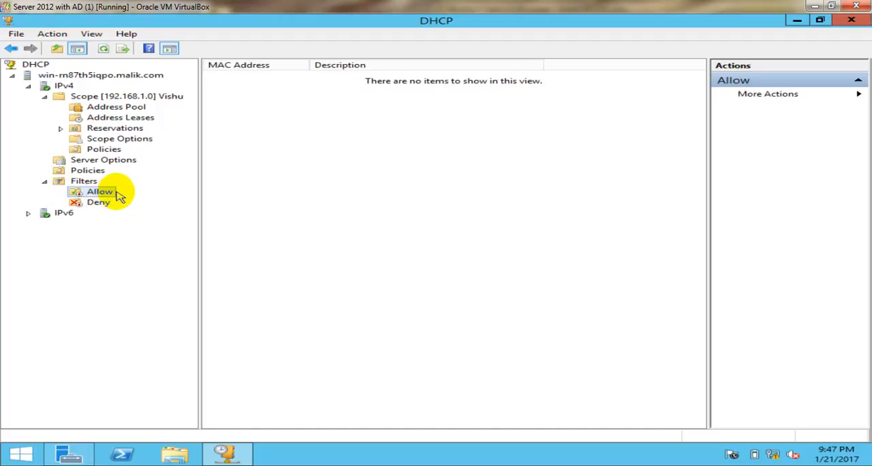
Show the Filters overview, widen the Description column and read the Allow and Deny filter descriptions
click(83, 181)
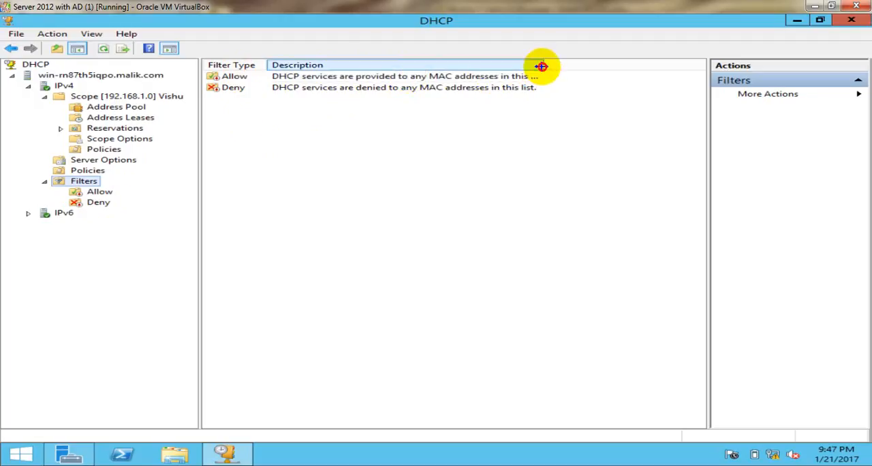
drag(542, 66, 605, 66)
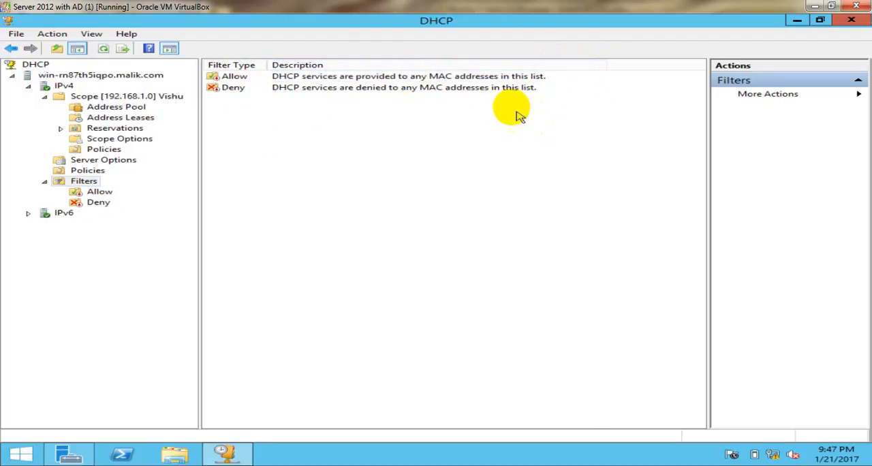
click(285, 78)
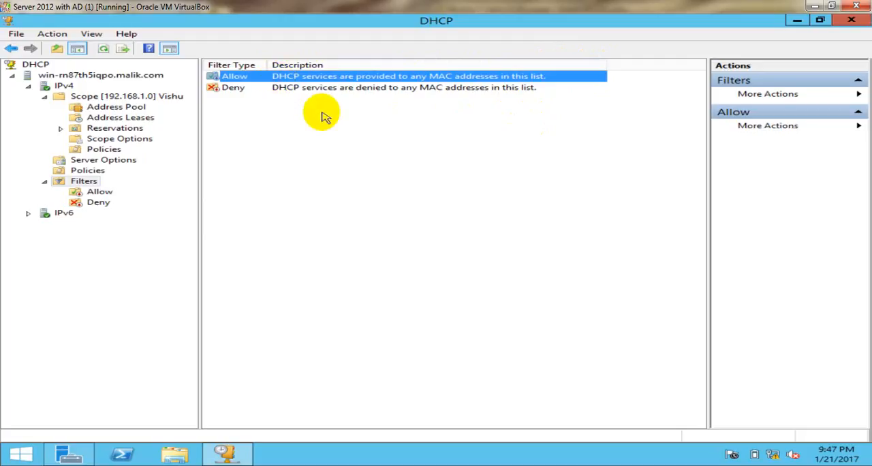
click(292, 90)
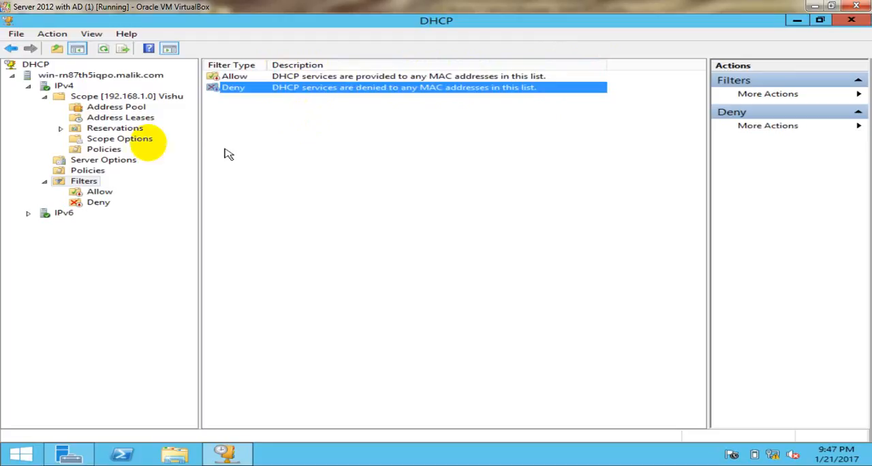
click(234, 127)
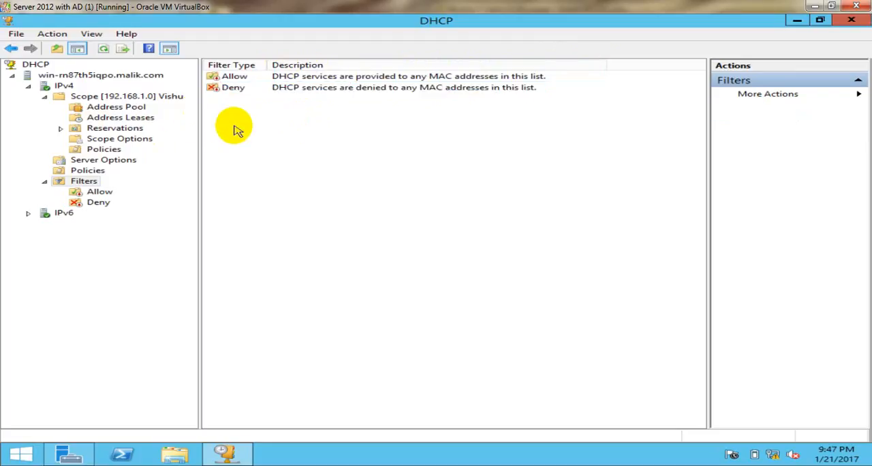
click(234, 90)
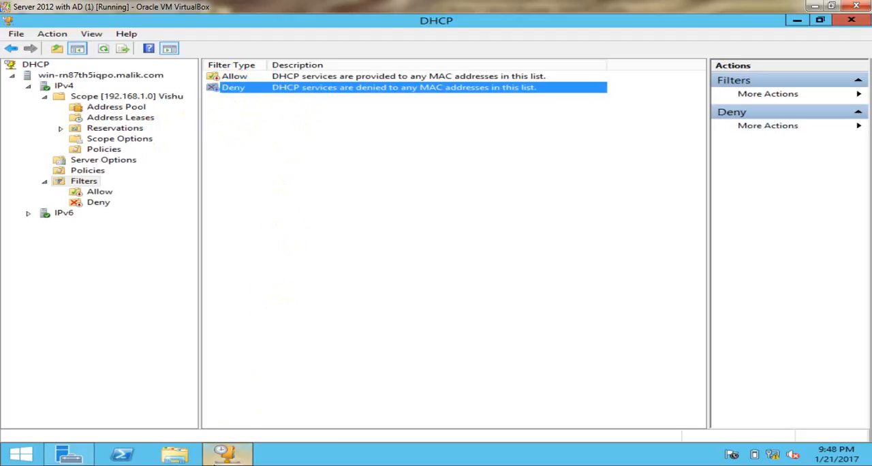
click(215, 465)
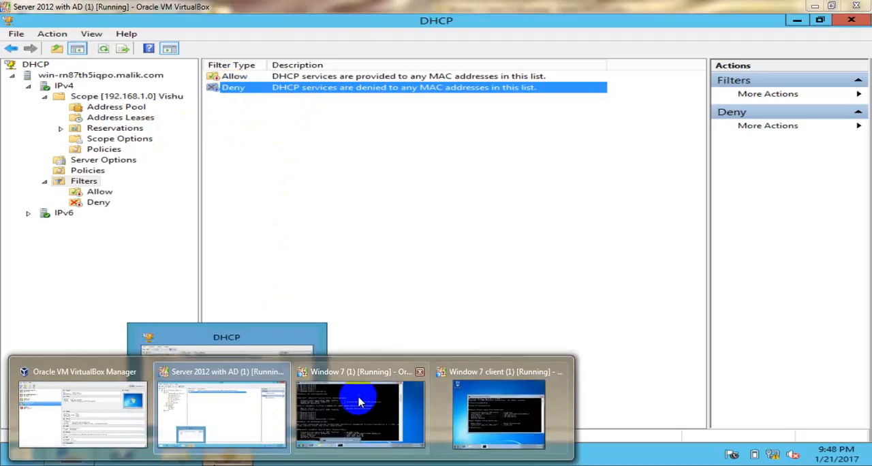
click(360, 402)
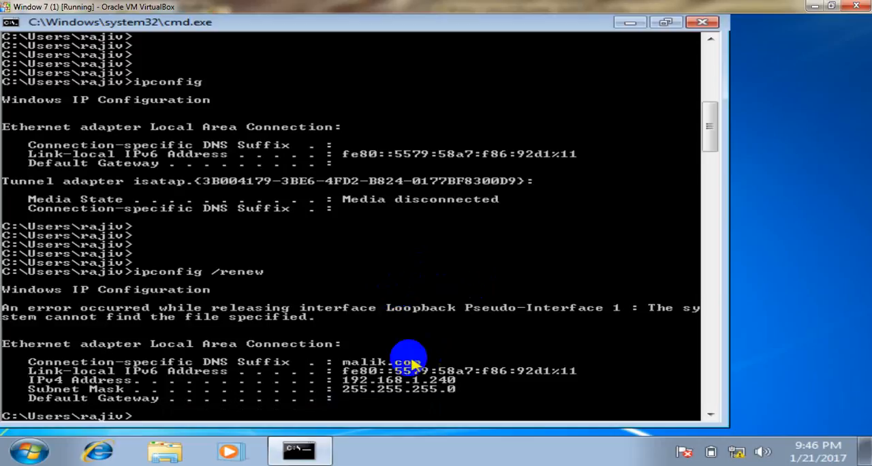
click(815, 6)
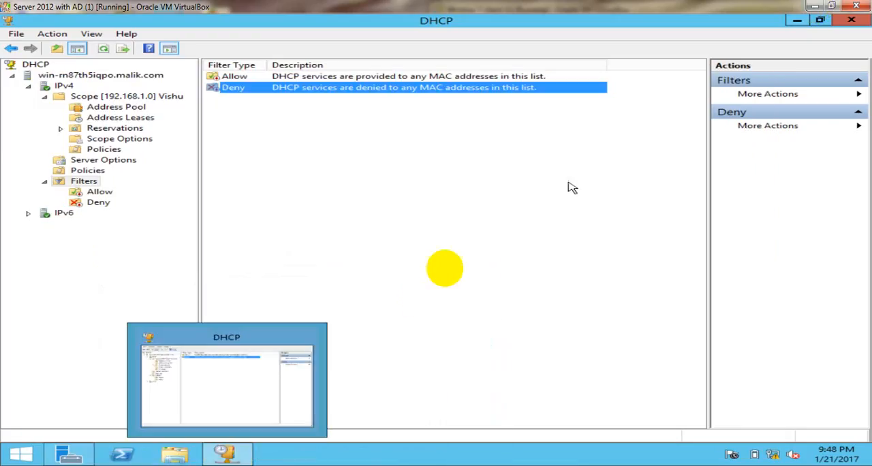
Switch to the Window 7 client (1) virtual machine and maximize its window
click(190, 465)
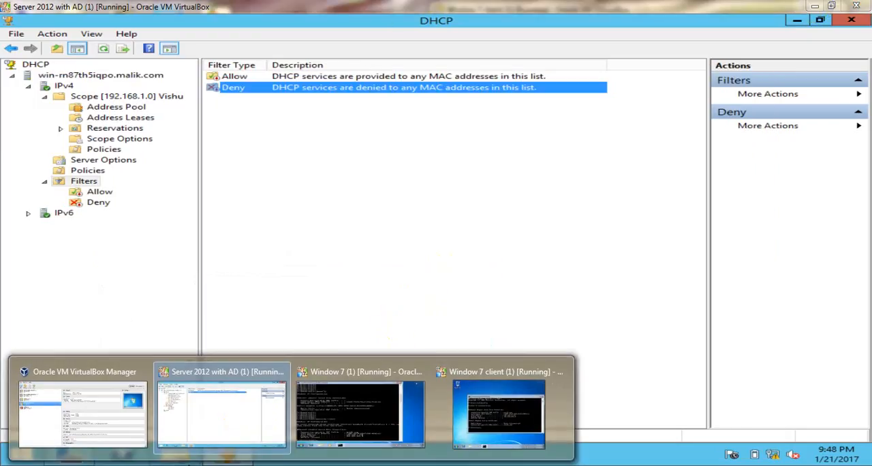
click(498, 402)
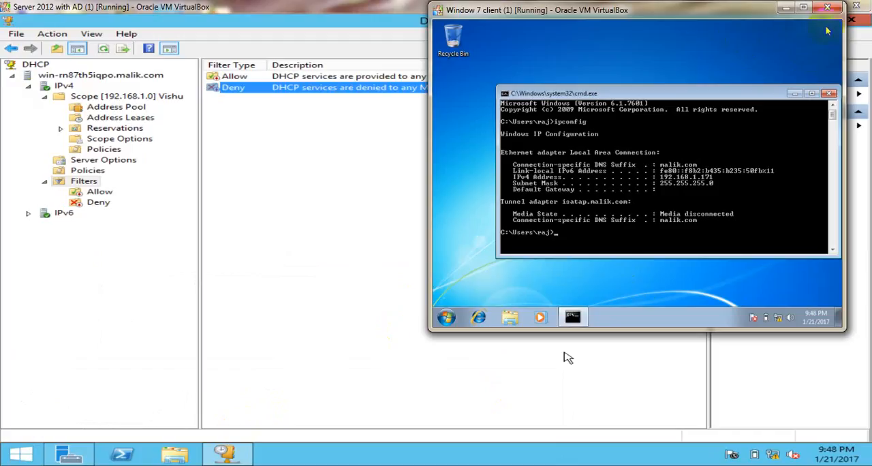
click(803, 6)
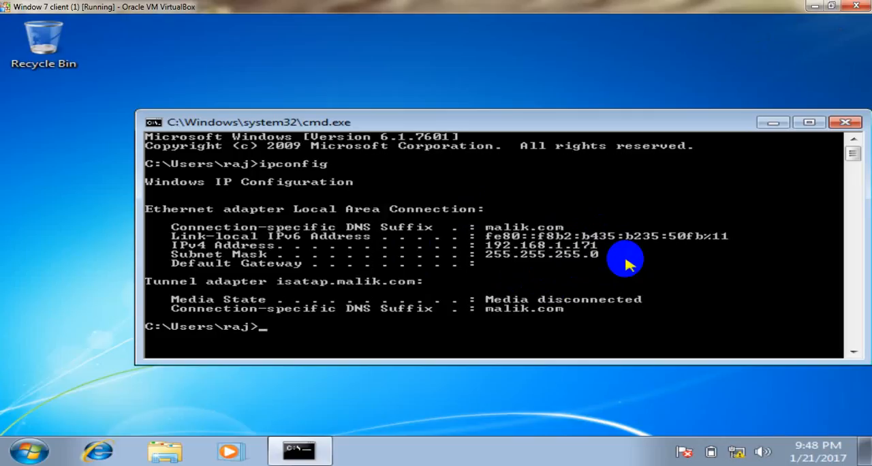
Release the client's current DHCP address with ipconfig /release in the command prompt
key(Return)
key(Return)
key(Return)
key(Return)
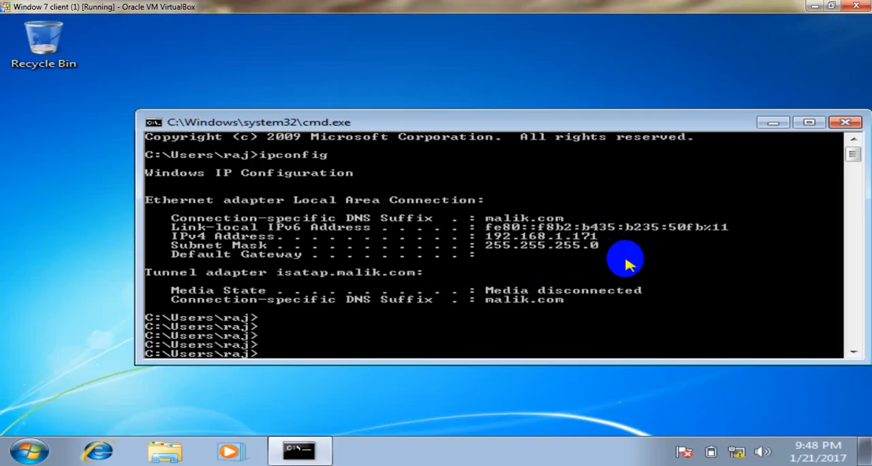
key(Up)
text(/r)
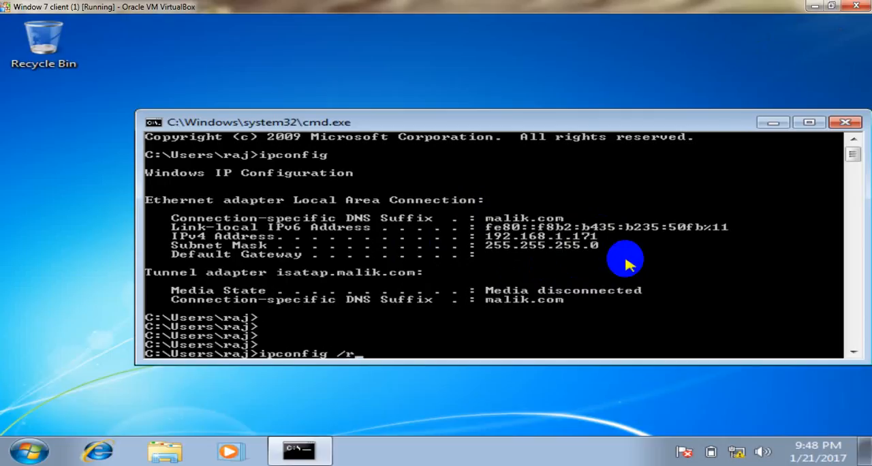
text(elease)
key(Return)
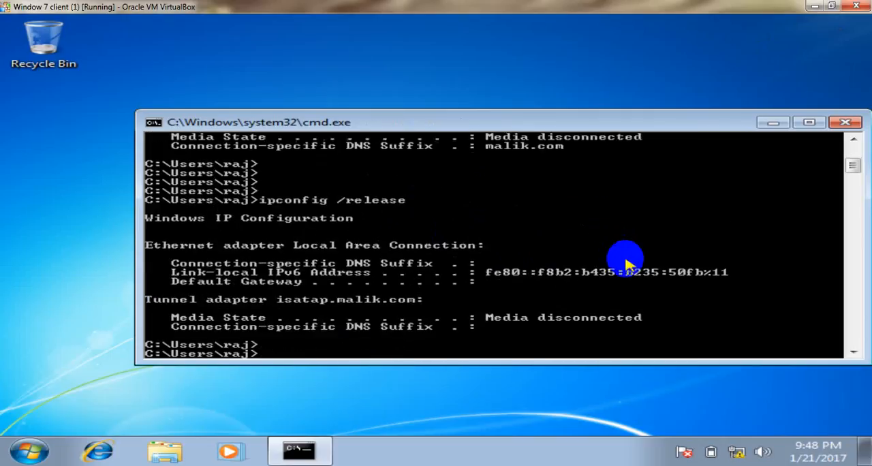
Request a DHCP address for the Window 7 client with ipconfig /renew
key(Return)
key(Return)
key(Up)
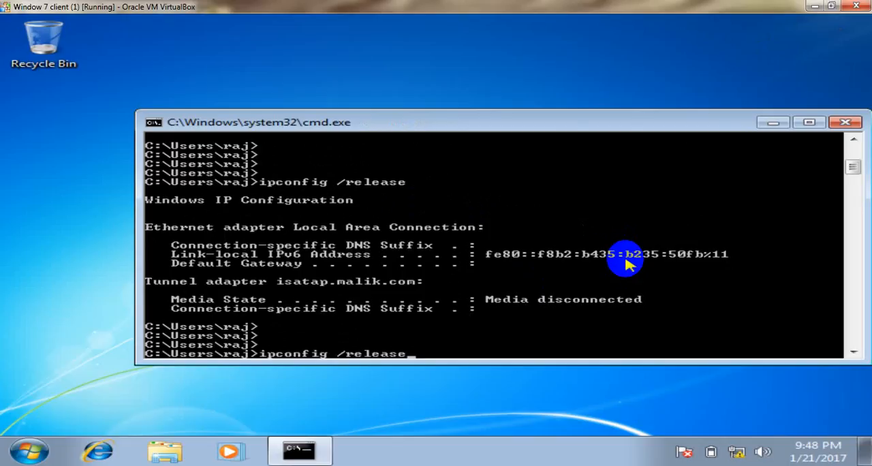
key(BackSpace)
key(BackSpace)
key(BackSpace)
key(BackSpace)
key(BackSpace)
text(new)
key(Return)
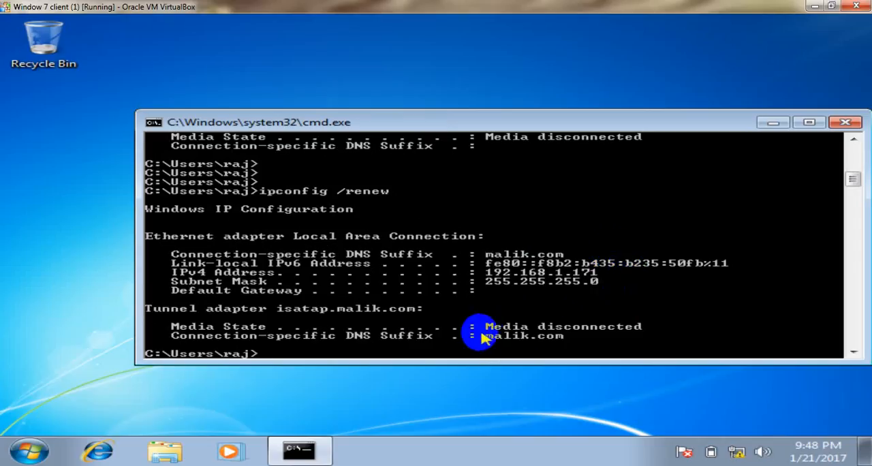
Look up the client's physical address with the getmac command
key(Return)
key(Return)
key(Return)
key(Return)
key(Return)
key(Return)
key(Return)
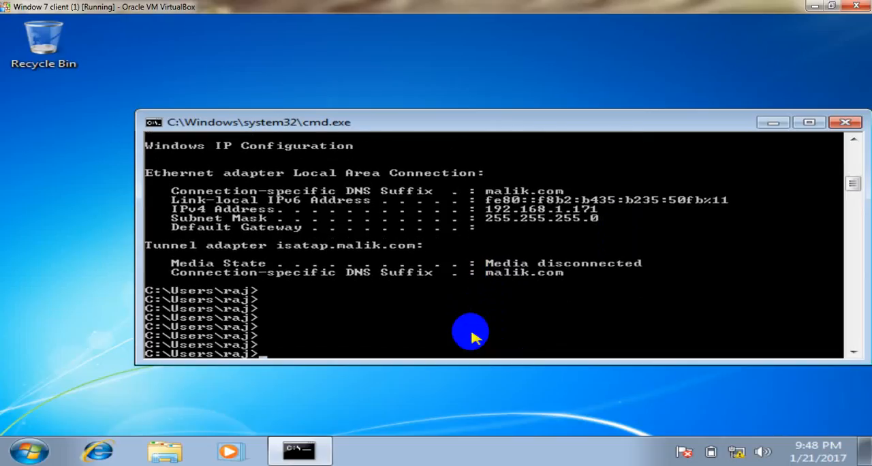
text(getmac)
key(Return)
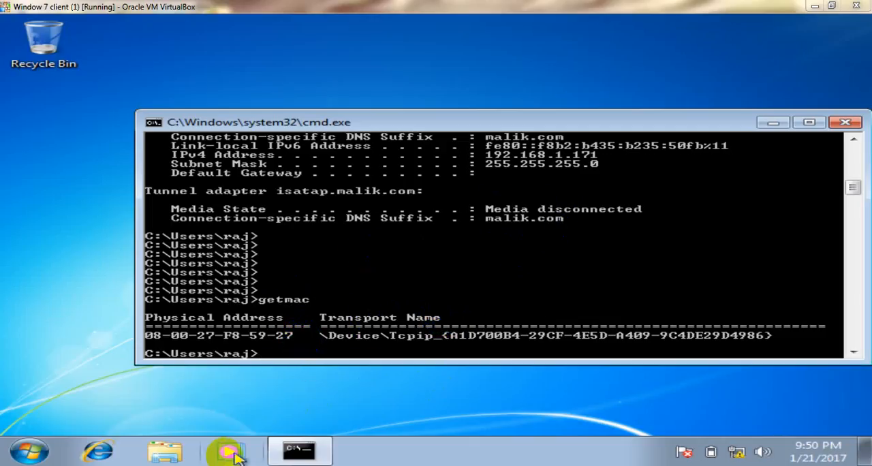
Return to the Server 2012 DHCP console and add a Deny filter for MAC address 080027f85927 without a description
mouse_move(204, 456)
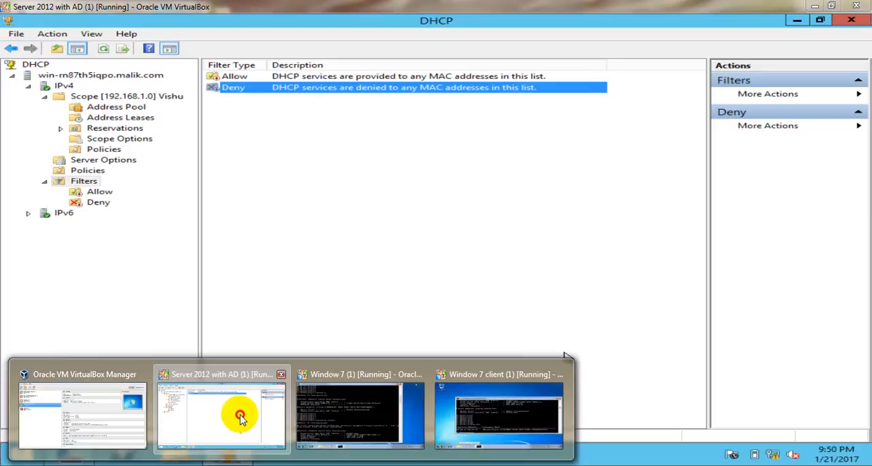
click(228, 419)
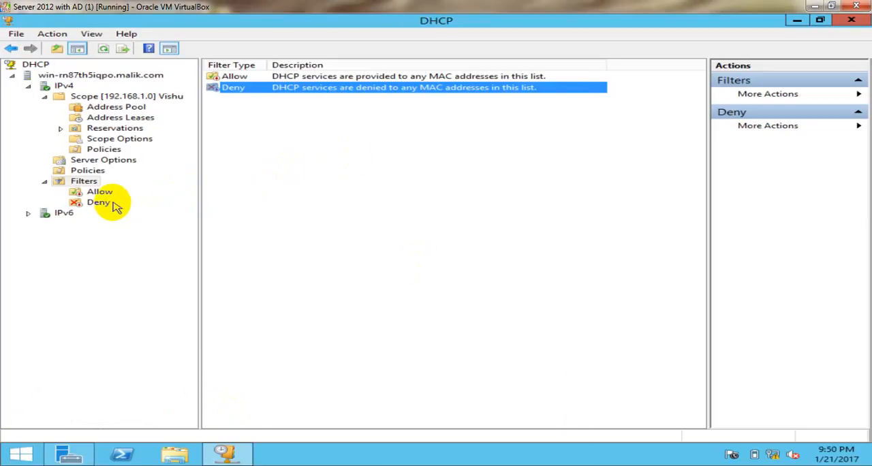
click(99, 203)
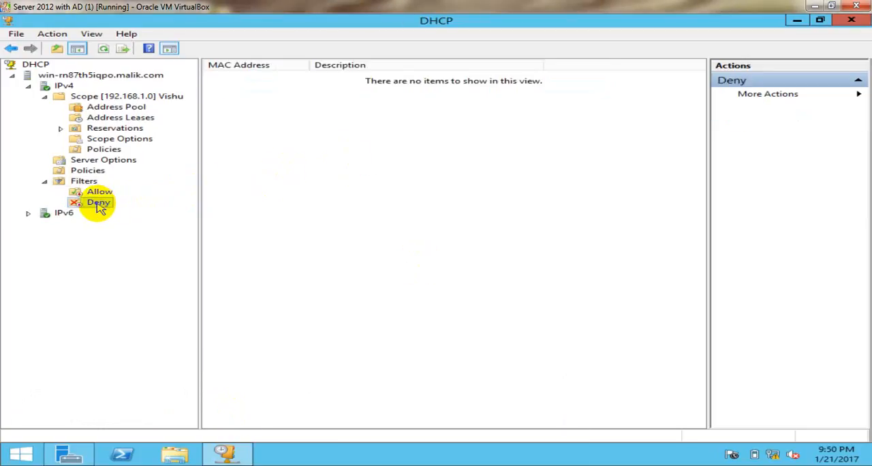
right_click(100, 207)
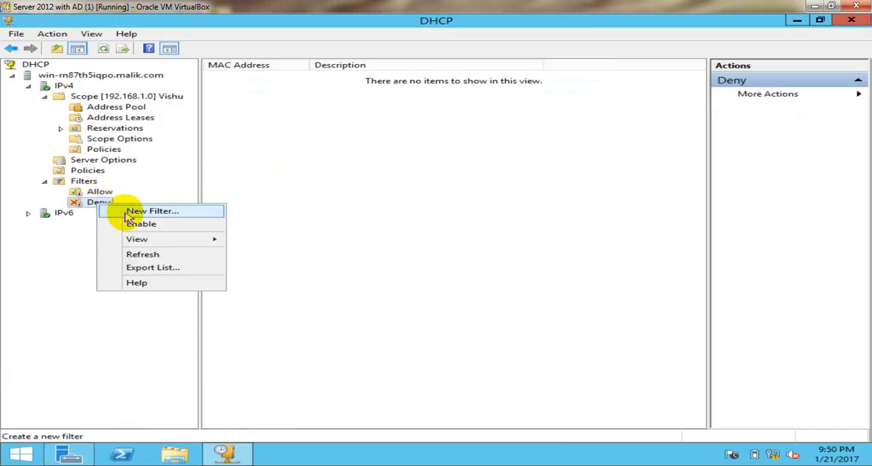
click(127, 213)
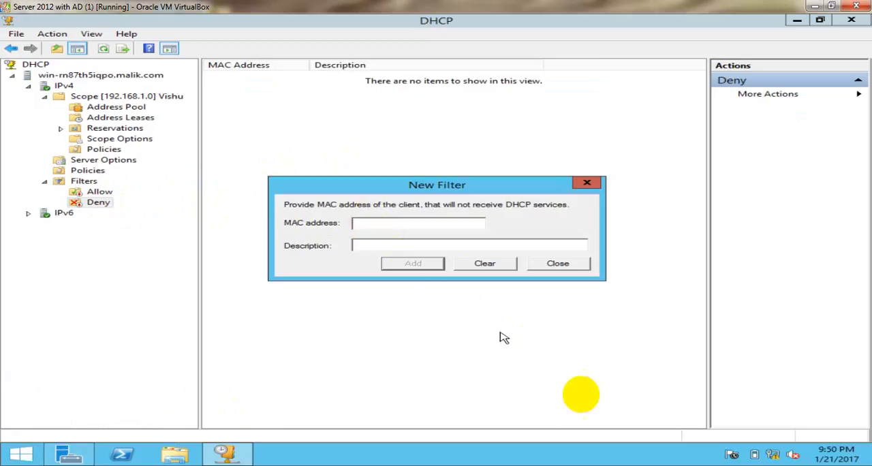
text(080027f85927)
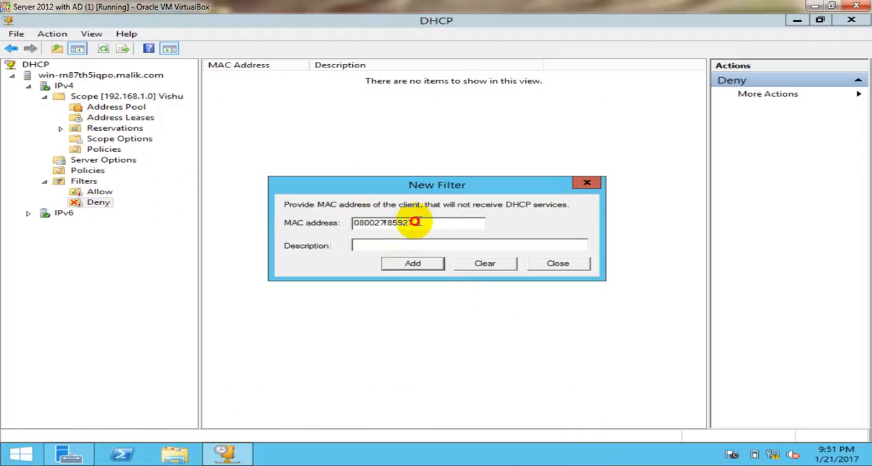
drag(415, 225, 346, 223)
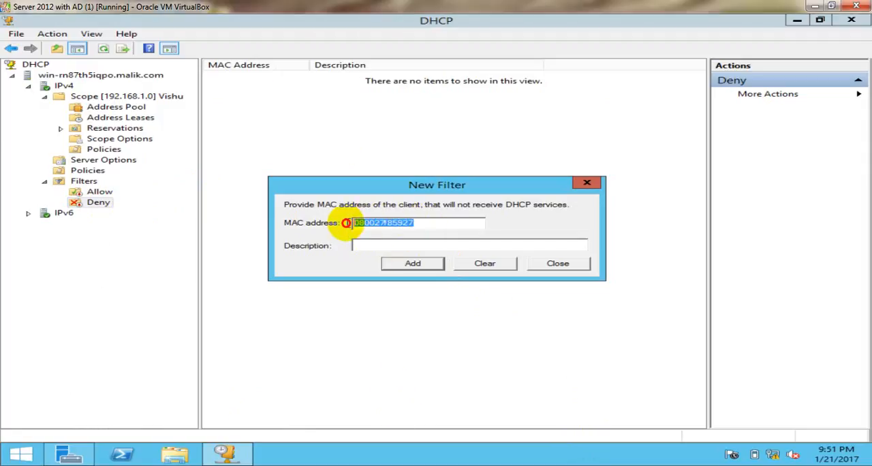
click(440, 224)
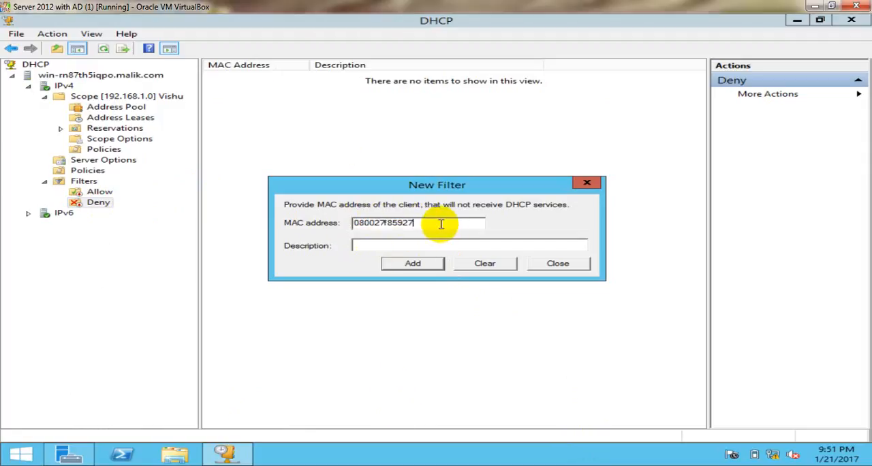
click(433, 269)
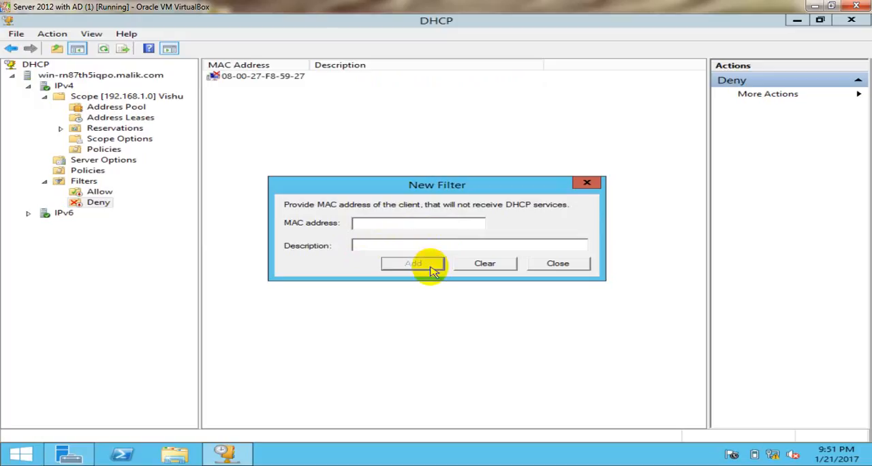
click(548, 268)
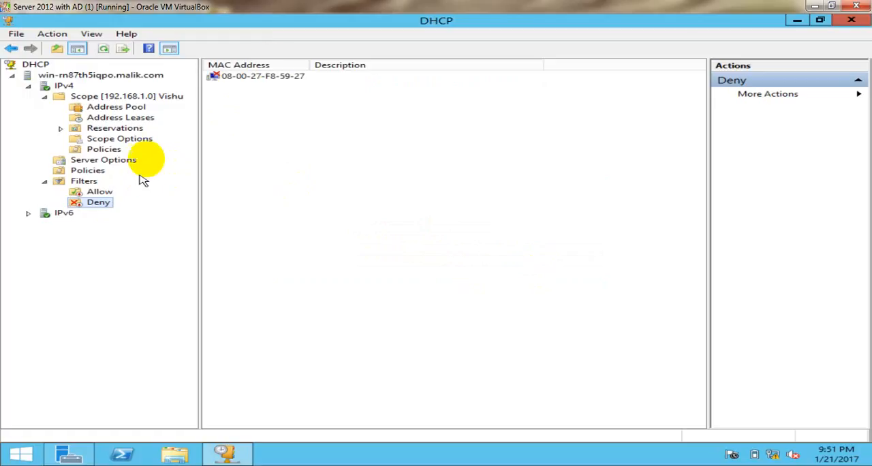
Refresh the Deny filter list to check the new MAC address entry
click(251, 106)
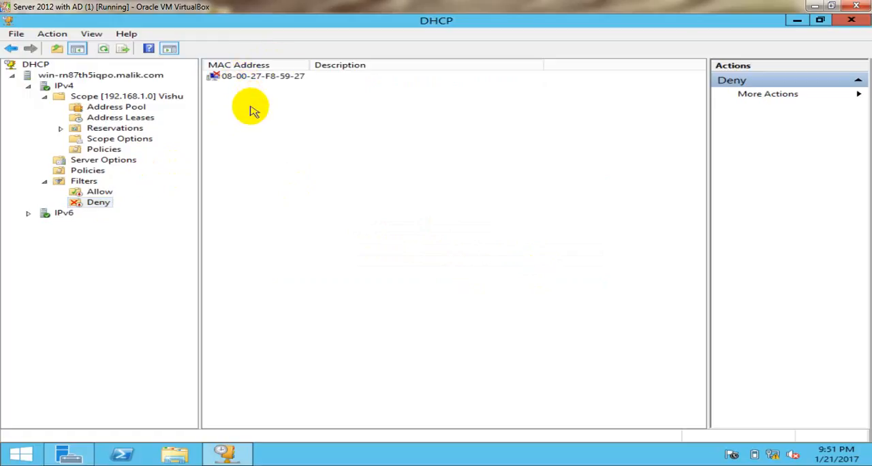
right_click(249, 105)
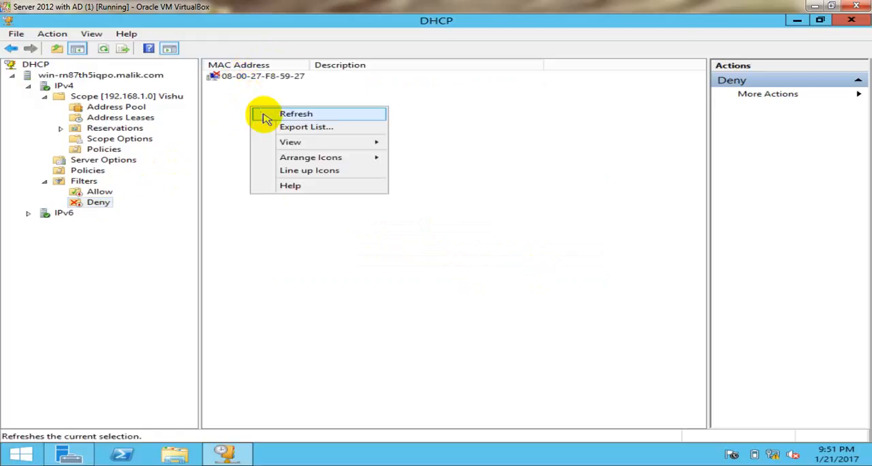
click(265, 115)
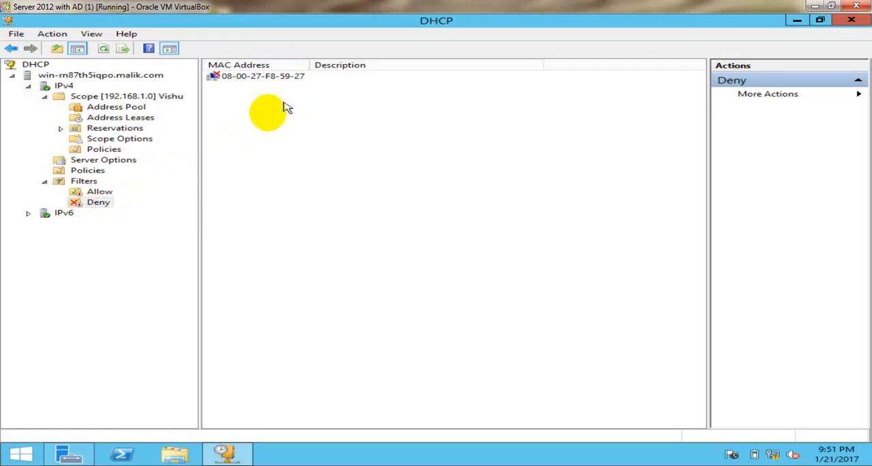
Enable the Deny filter under IPv4 Filters and refresh the console
click(101, 204)
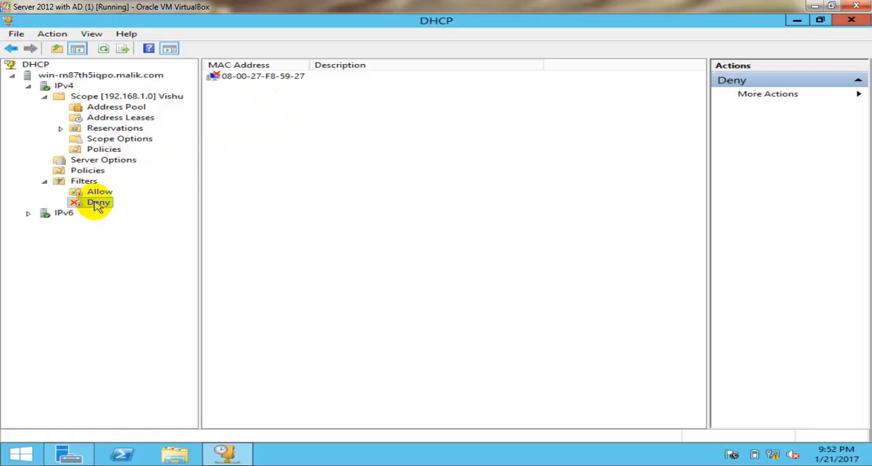
right_click(97, 207)
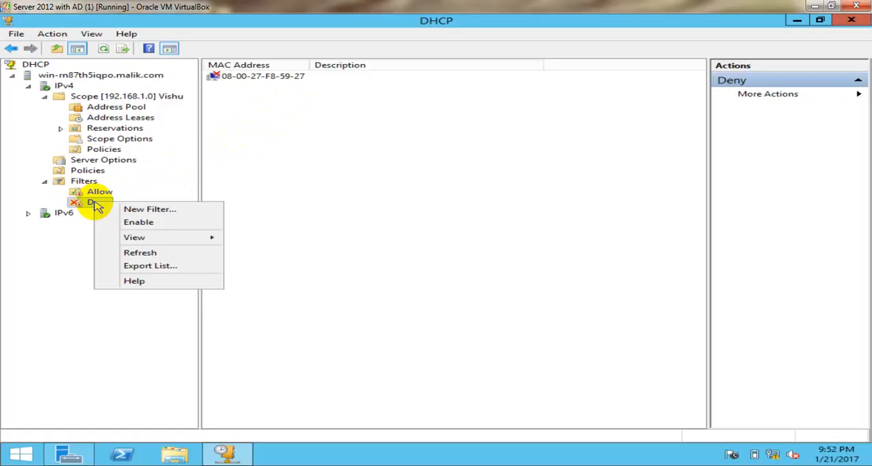
click(117, 225)
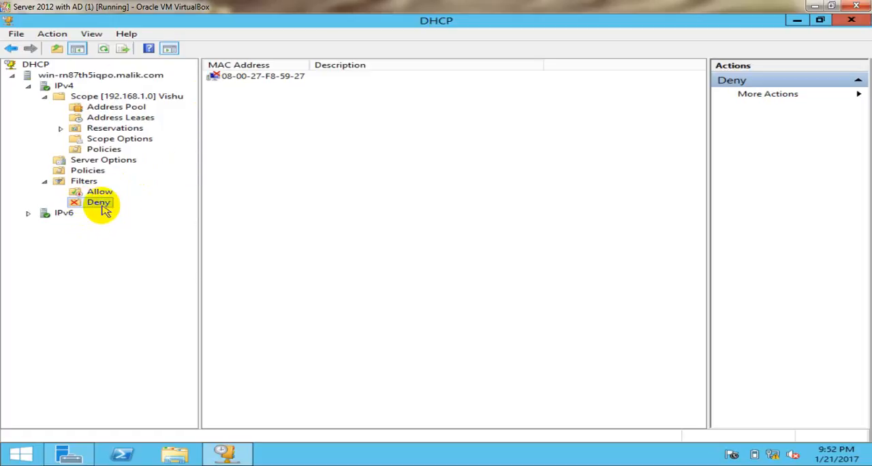
click(106, 51)
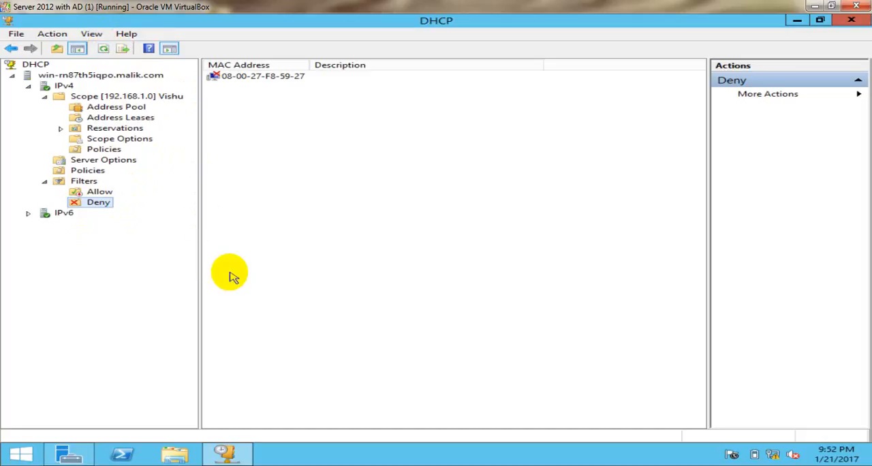
Switch to the Window 7 client, maximize its command prompt and check the IP configuration with ipconfig
mouse_move(229, 457)
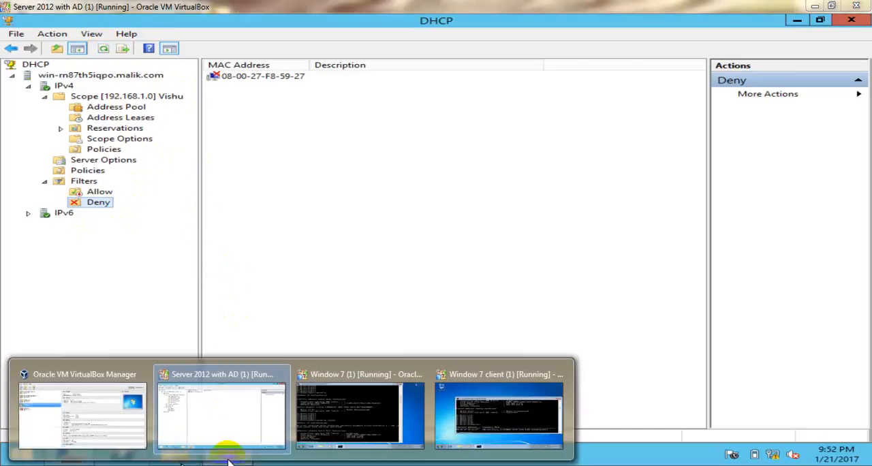
click(453, 423)
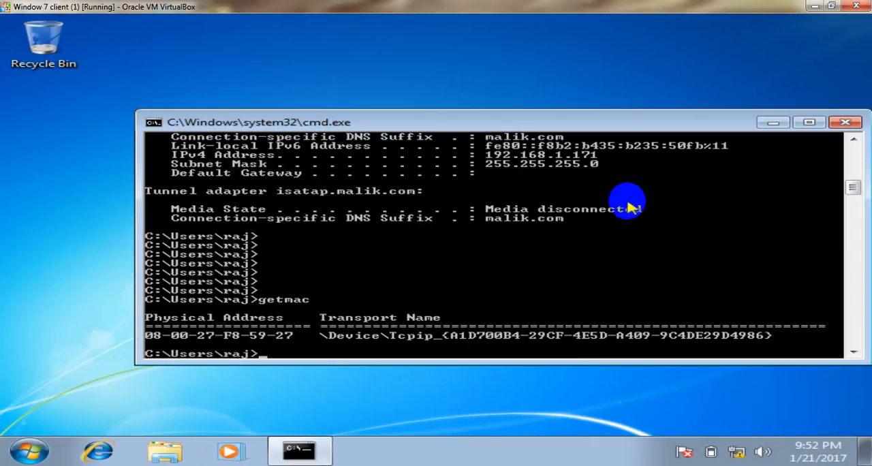
click(809, 122)
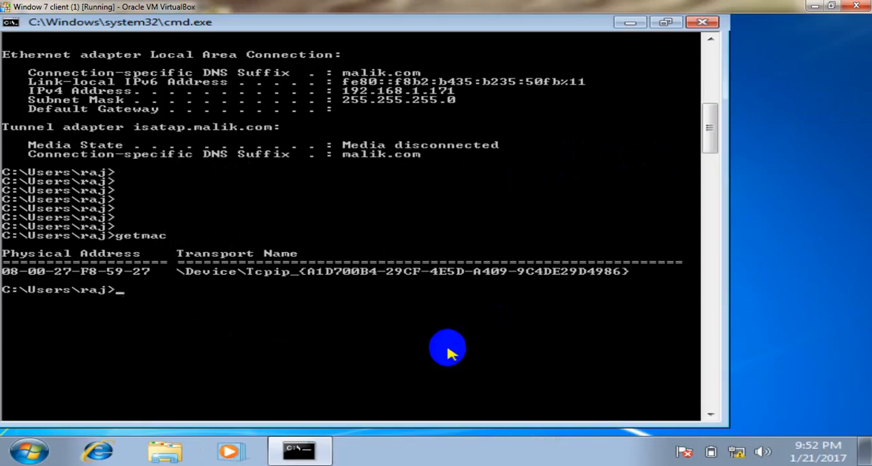
key(Return)
key(Return)
key(Return)
text(ip)
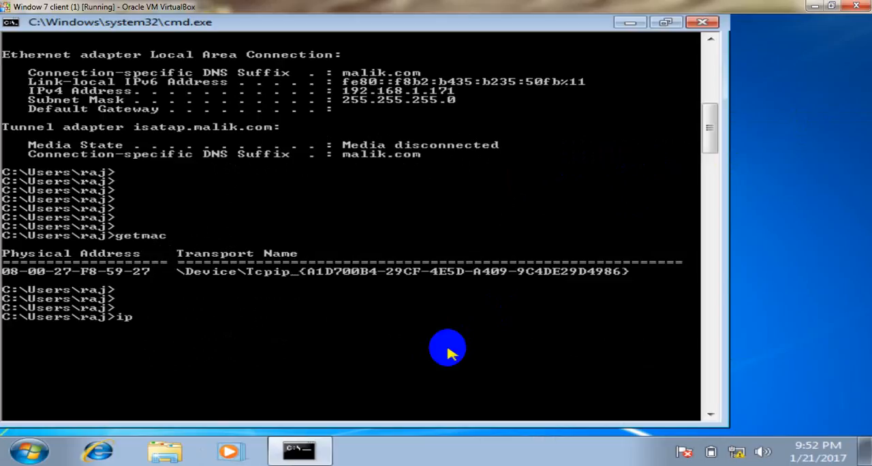
text(config)
key(Return)
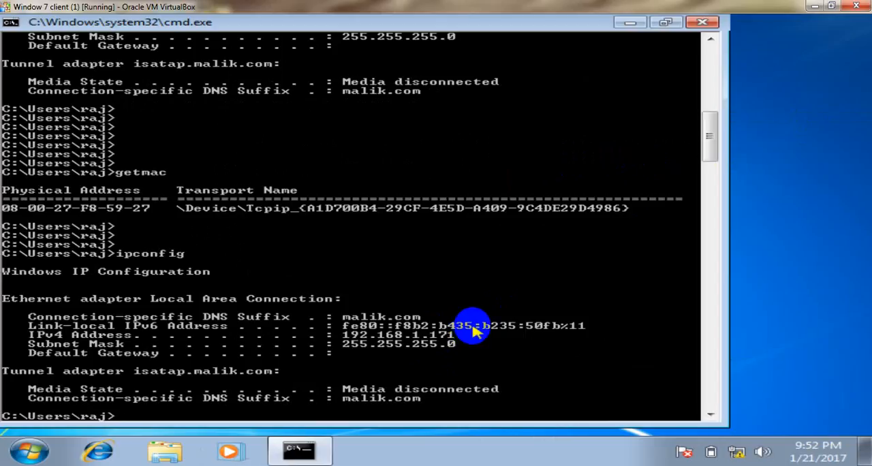
Run ipconfig /release again on the client to give up its leased address with the Deny filter active
key(Return)
key(Return)
key(Return)
key(Return)
key(Return)
key(Return)
key(Up)
key(Up)
key(Up)
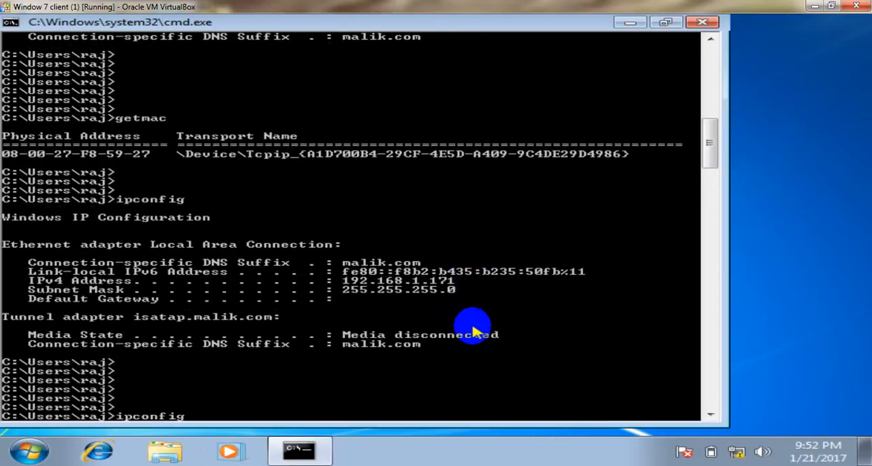
key(Up)
key(Return)
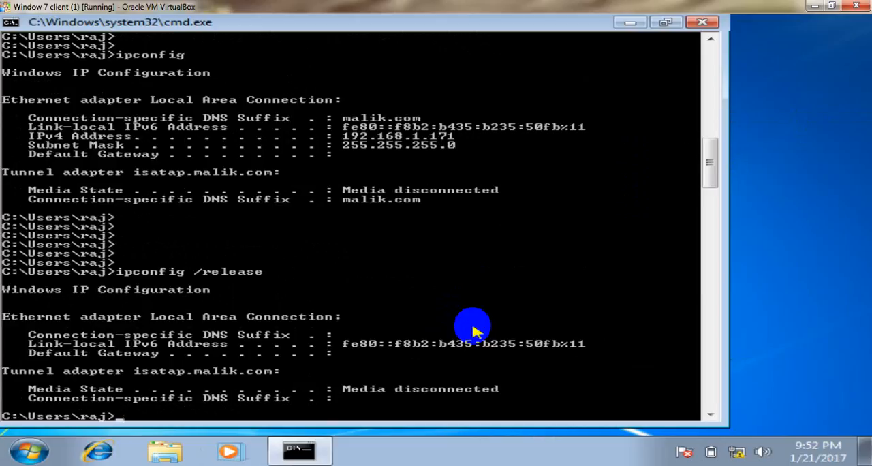
key(Return)
key(Return)
key(Return)
key(Return)
key(Return)
key(Return)
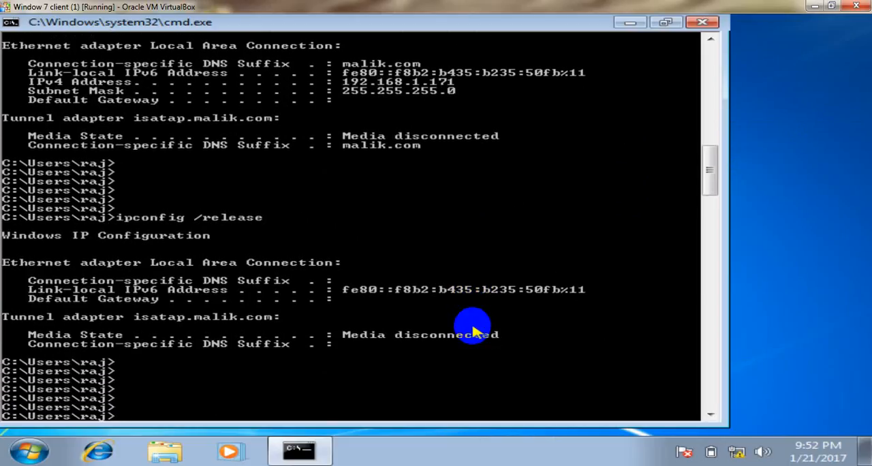
Run ipconfig /renew on the client to request an address while the Deny filter is active
key(Up)
key(BackSpace)
key(BackSpace)
key(BackSpace)
key(BackSpace)
key(BackSpace)
key(BackSpace)
key(BackSpace)
key(BackSpace)
key(BackSpace)
key(Up)
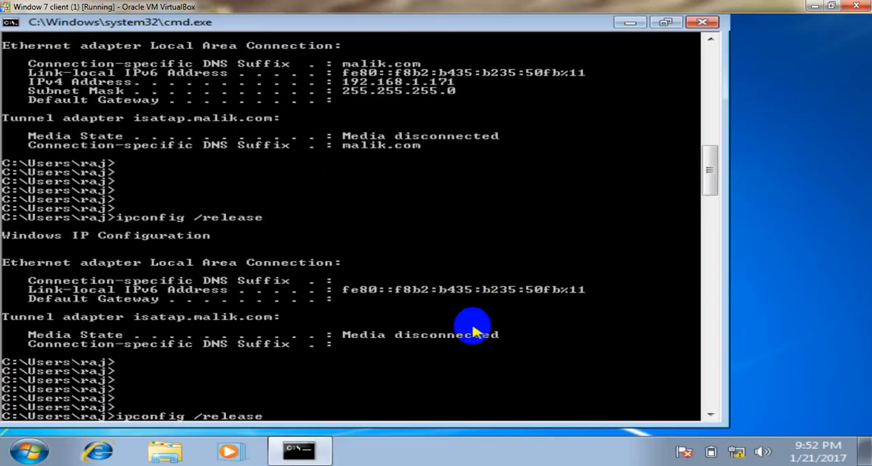
key(BackSpace)
key(BackSpace)
key(BackSpace)
key(BackSpace)
key(BackSpace)
text(new)
key(Return)
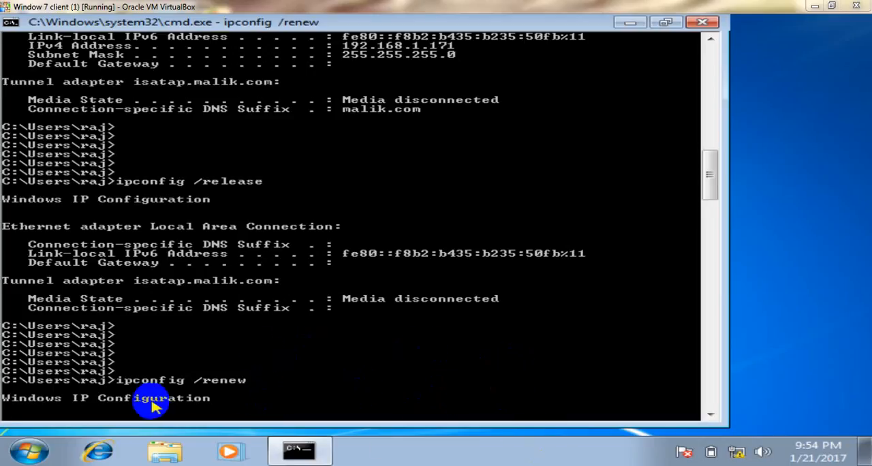
Switch to the Server 2012 with AD machine, disable the Deny filter in the DHCP console and refresh its list
mouse_move(198, 462)
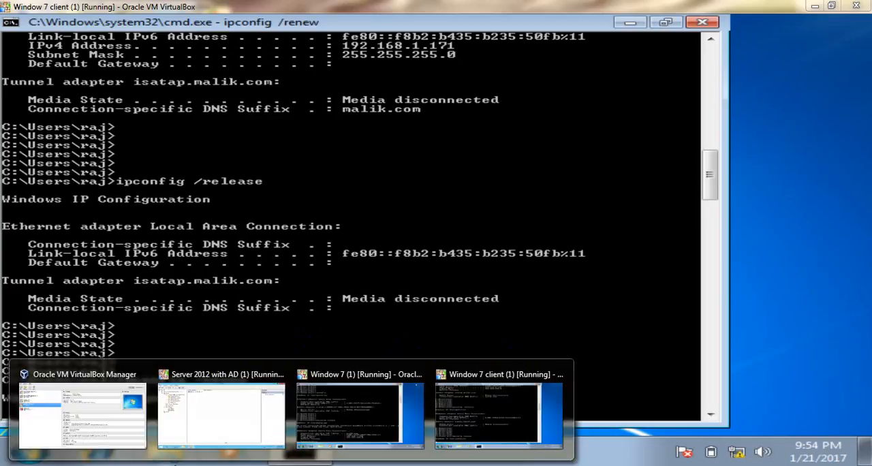
click(233, 418)
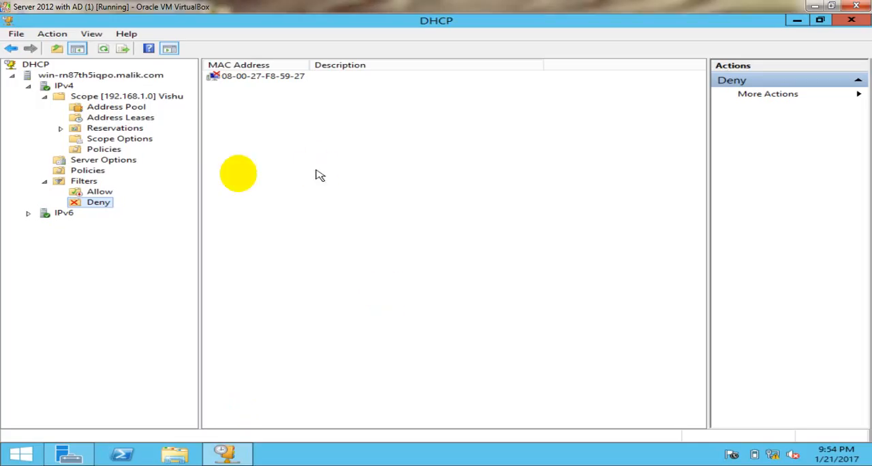
right_click(98, 204)
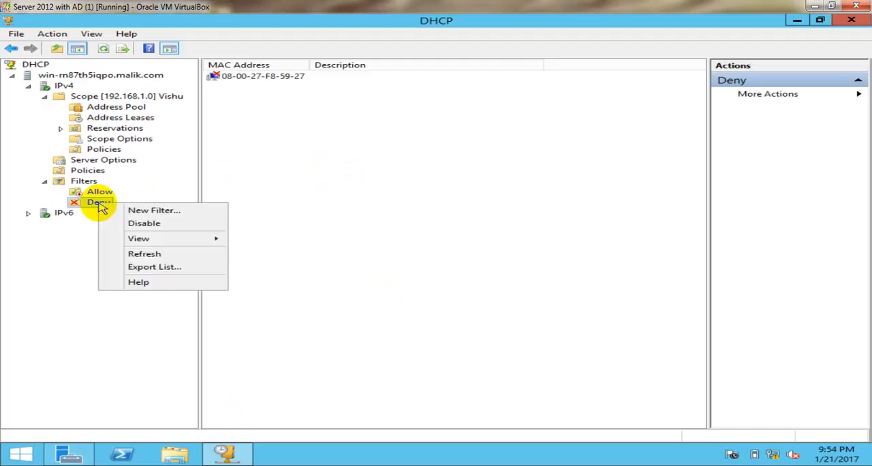
click(132, 228)
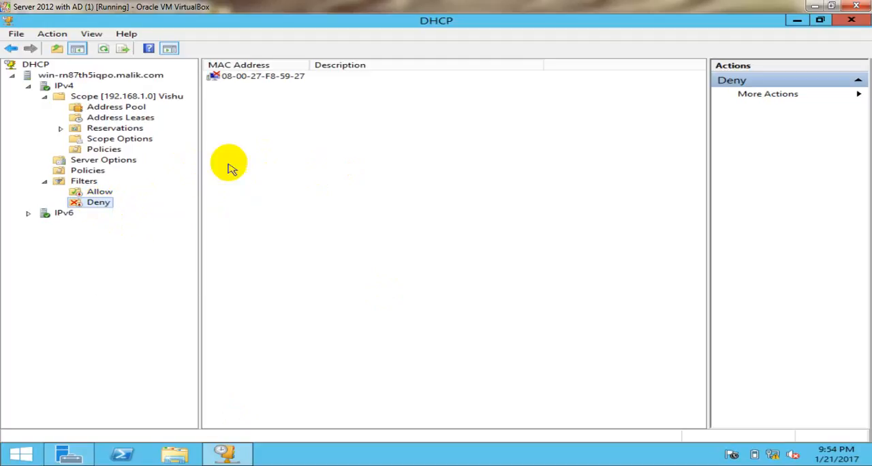
right_click(286, 180)
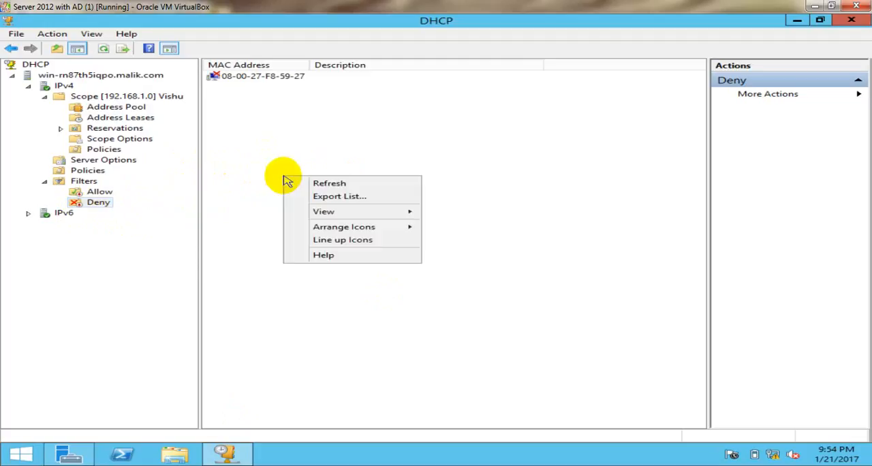
click(307, 184)
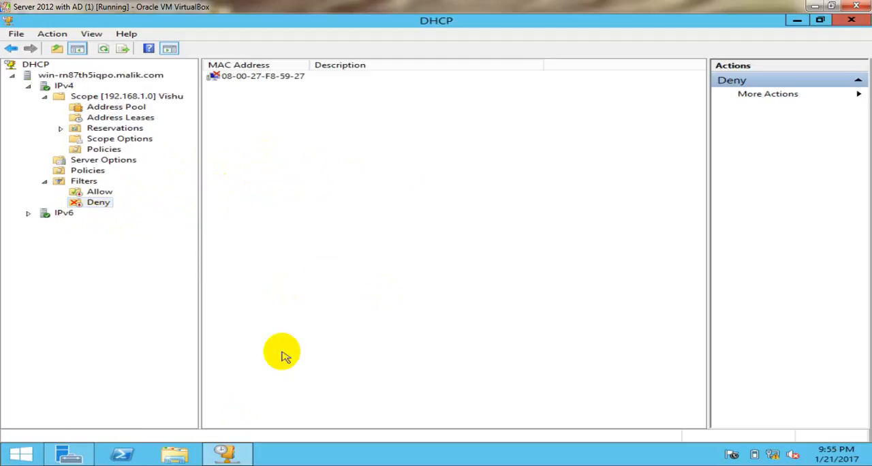
Switch to the Window 7 client and run ipconfig /renew again with the Deny filter disabled
click(180, 465)
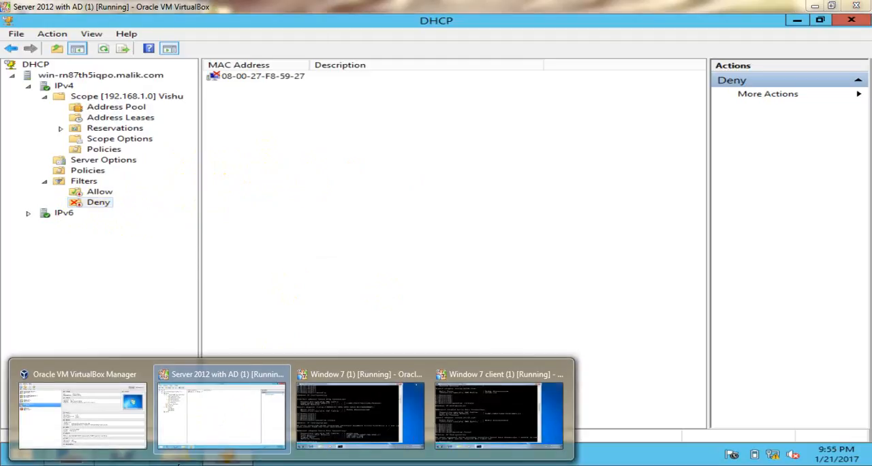
click(486, 411)
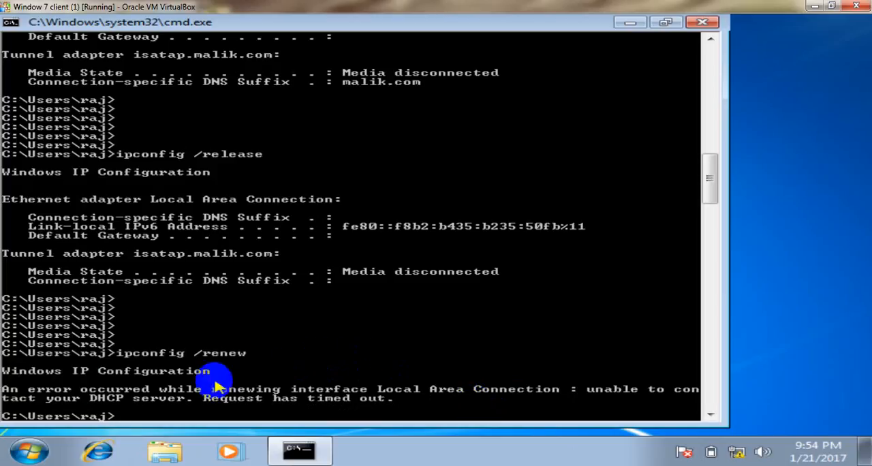
key(Up)
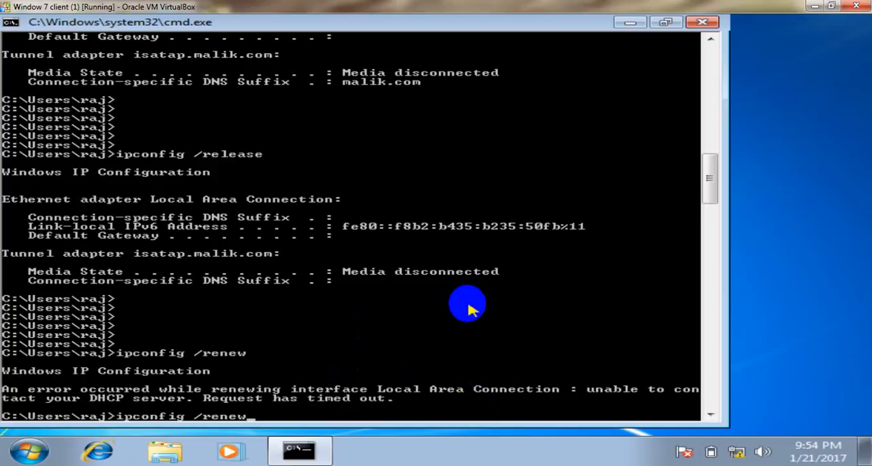
key(Return)
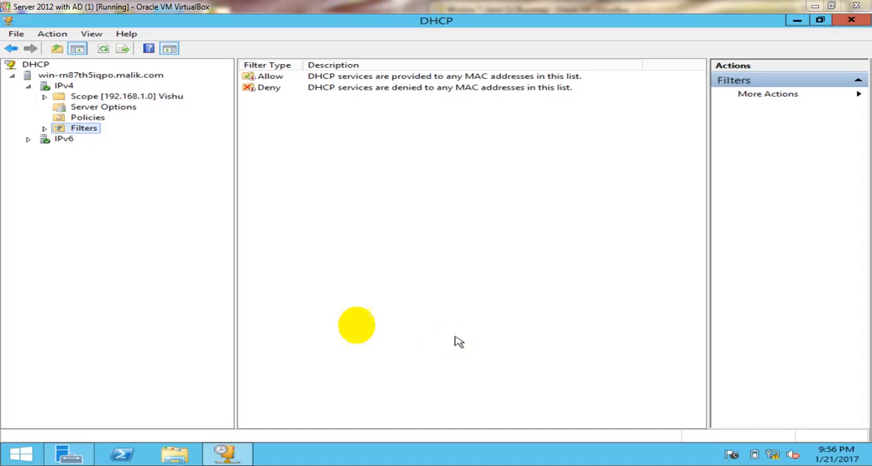
Examine the distribution range and the excluded addresses in the Address Pool of scope 192.168.1.0
click(158, 99)
double_click(158, 99)
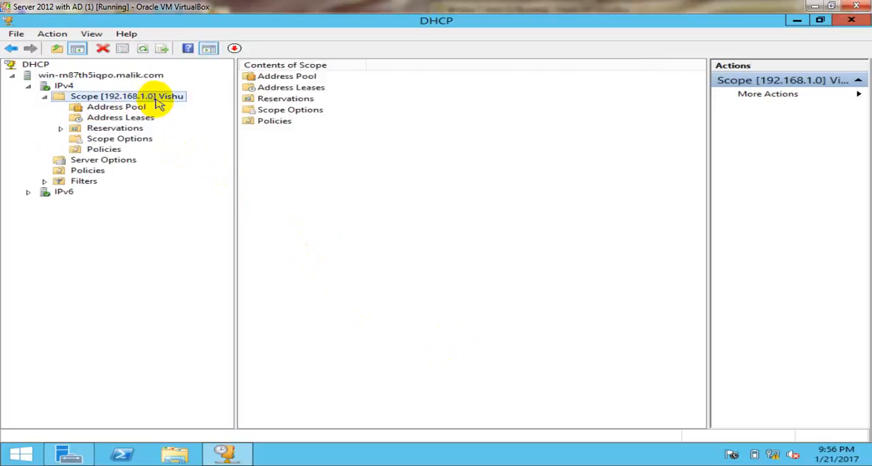
click(138, 109)
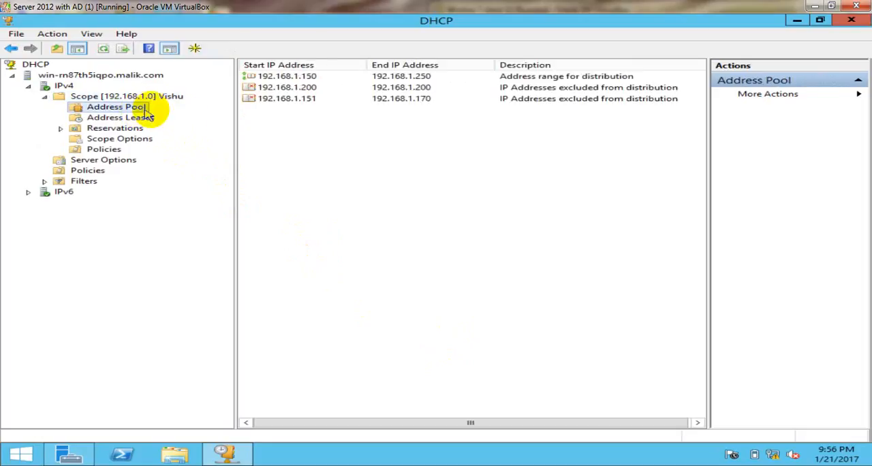
click(400, 81)
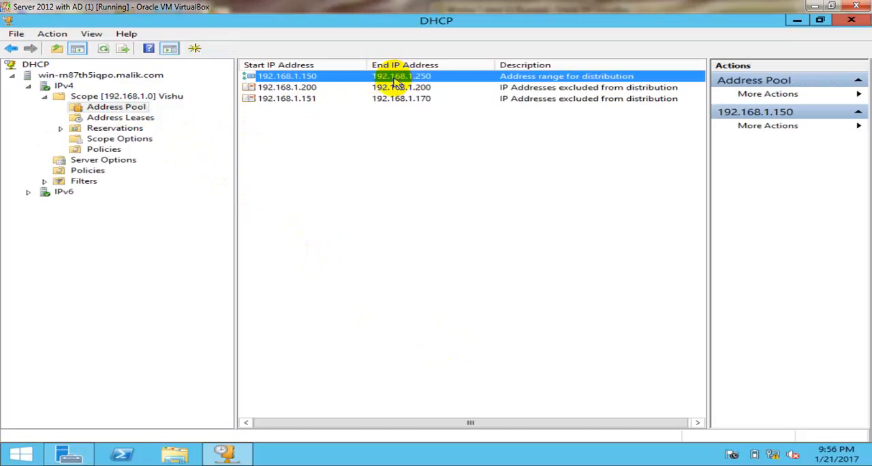
click(332, 89)
click(331, 101)
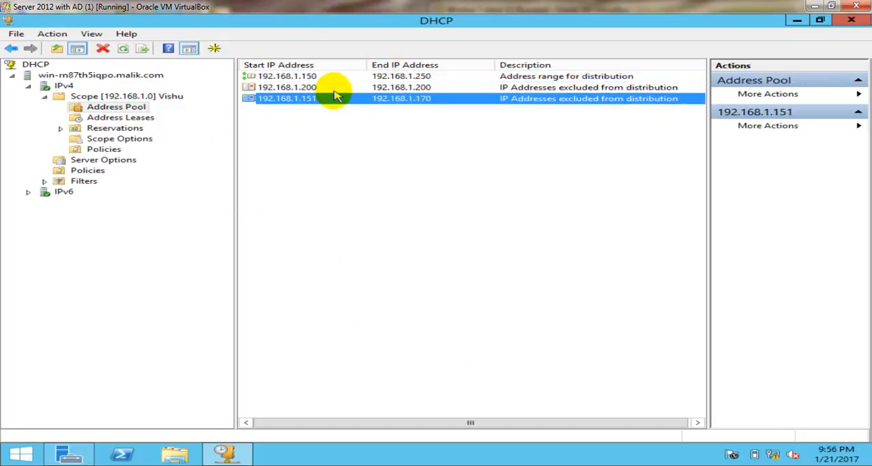
click(335, 90)
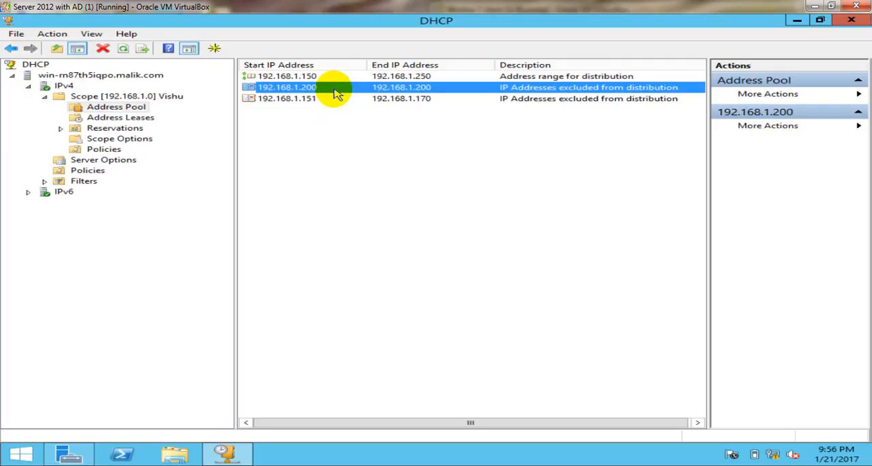
click(341, 100)
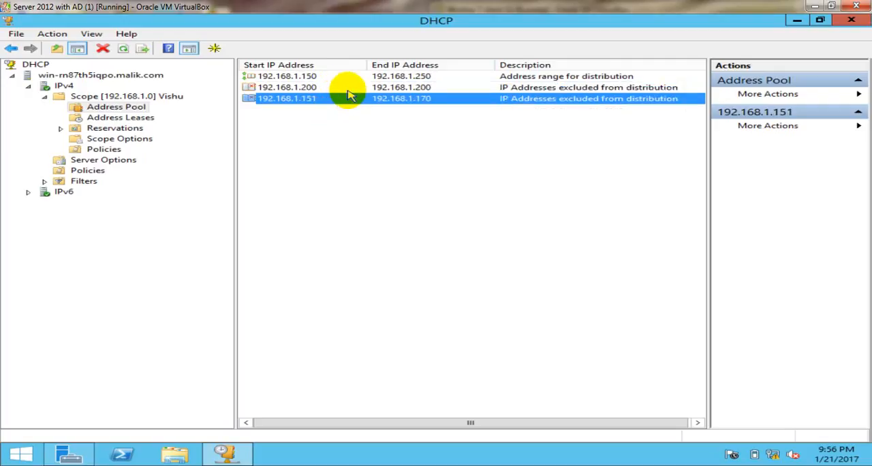
Delete the 192.168.1.200 exclusion from the scope's address pool and confirm the deletion
click(350, 90)
right_click(351, 92)
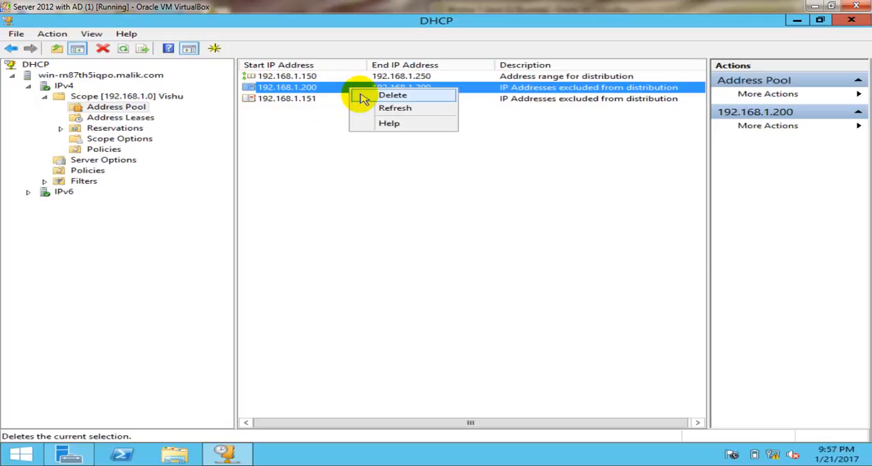
click(363, 98)
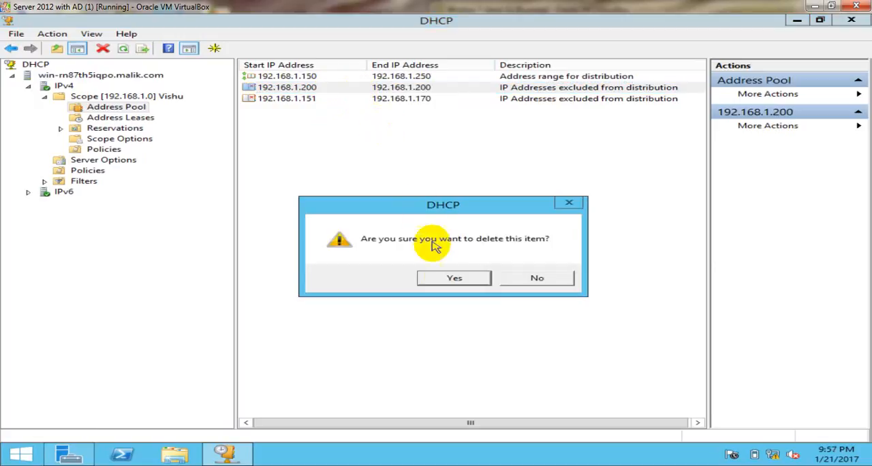
click(446, 278)
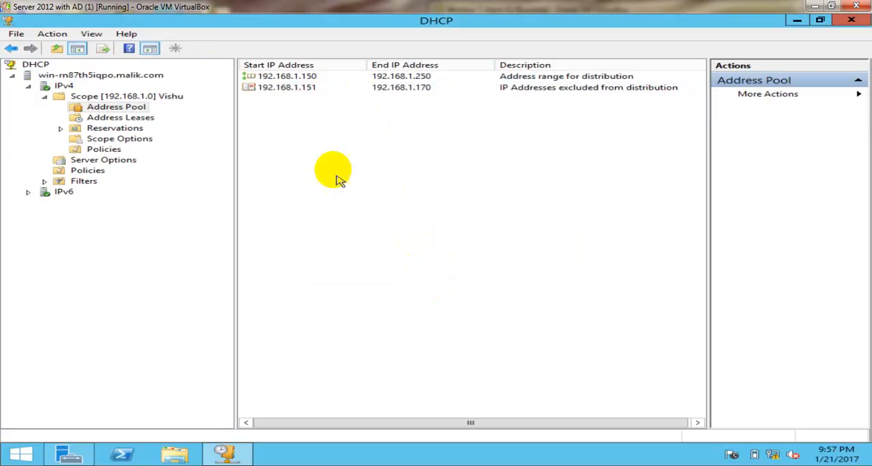
Delete the 192.168.1.151 to 192.168.1.170 exclusion range from the address pool and refresh the list
click(337, 92)
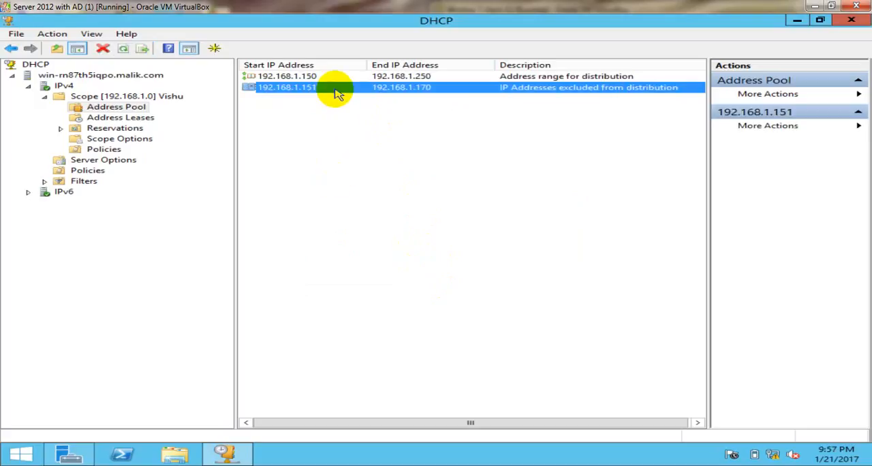
right_click(337, 92)
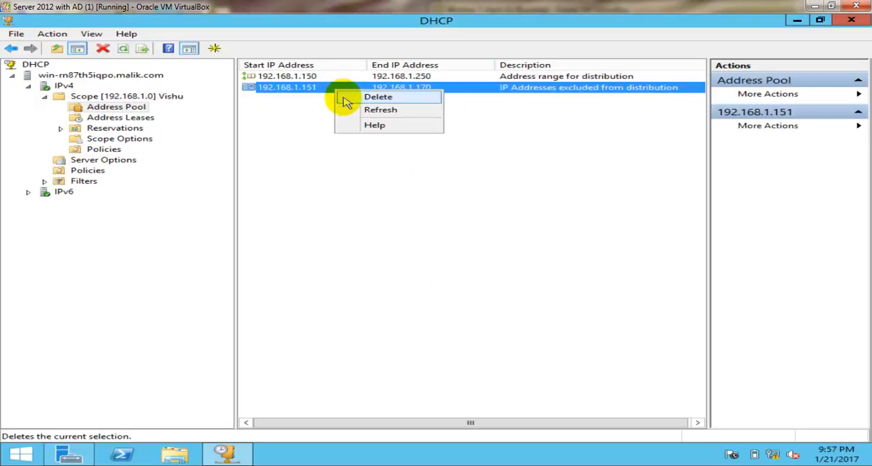
click(346, 101)
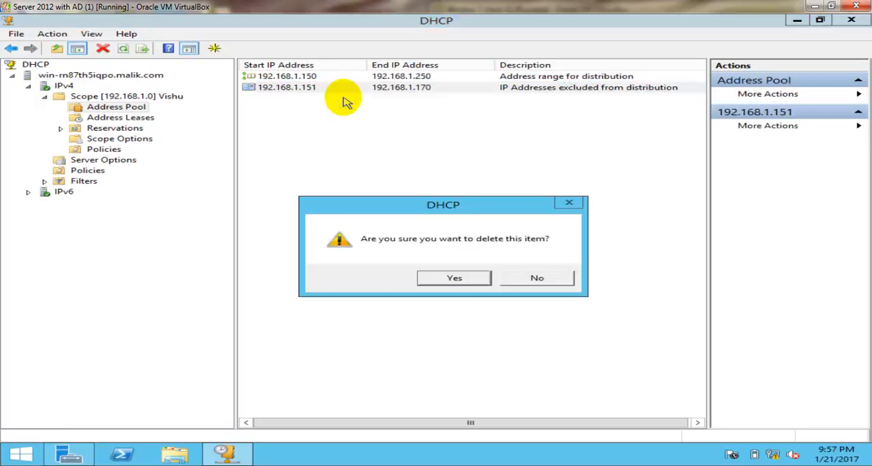
click(477, 278)
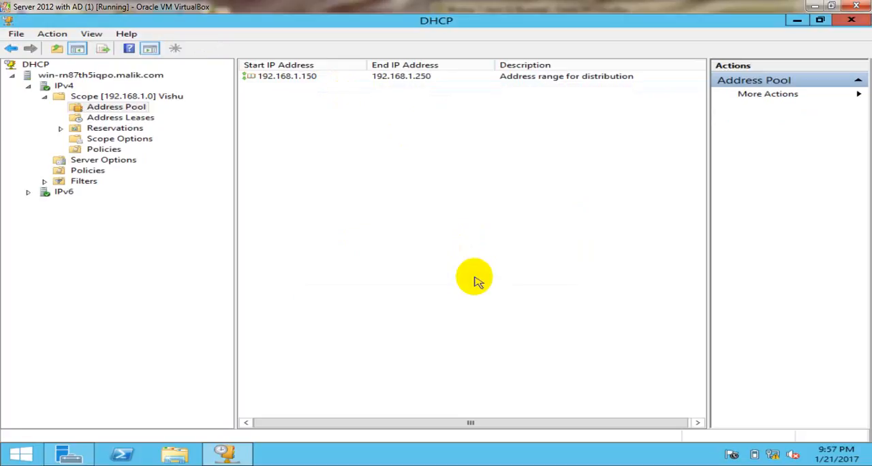
right_click(382, 200)
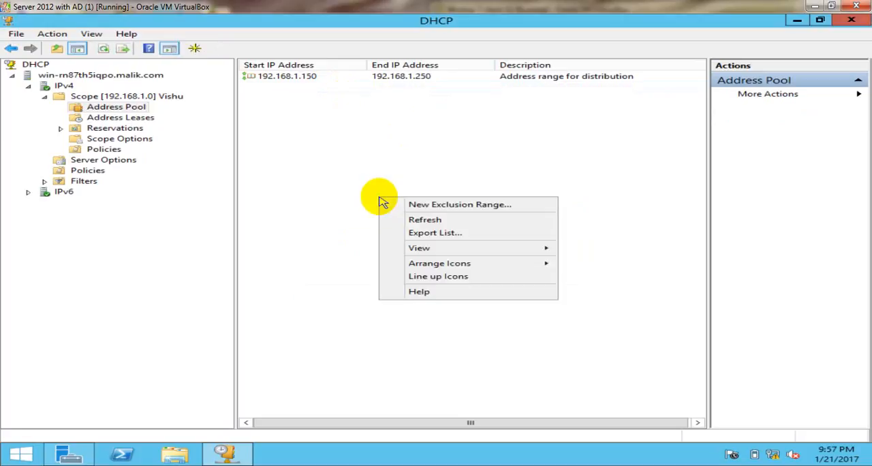
click(405, 222)
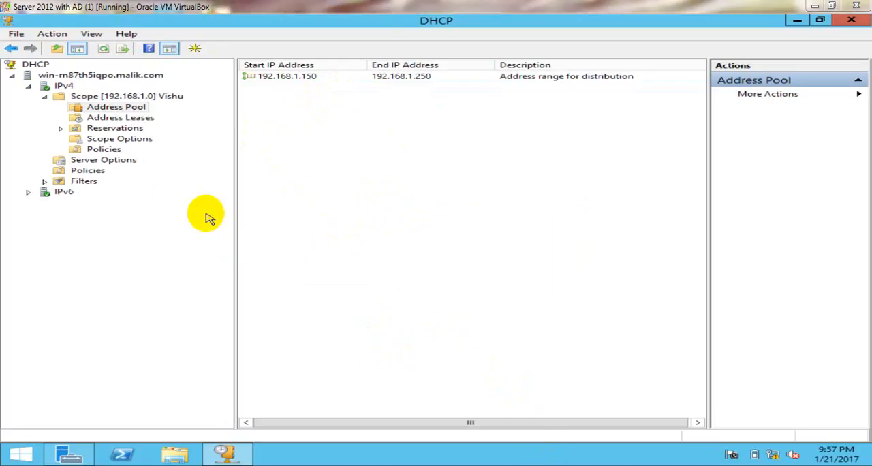
Check the address pool of scope 192.168.1.0 and set the scope's start IP address to 192.168.1.120 in its properties
double_click(146, 98)
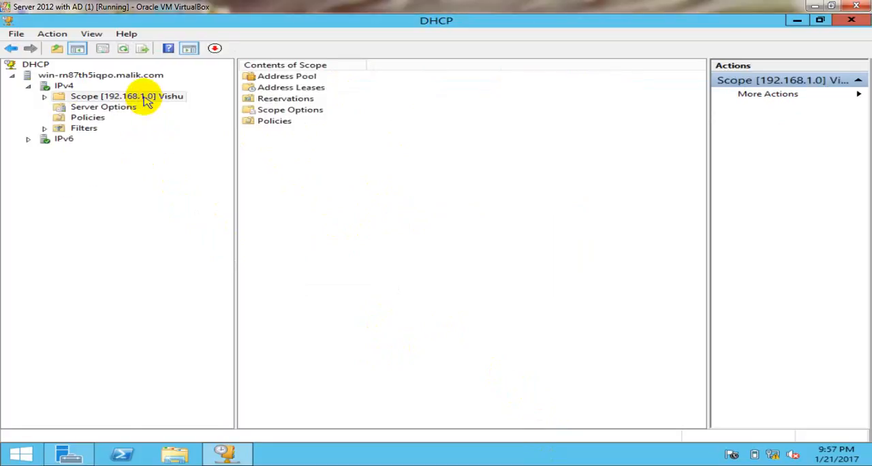
double_click(114, 96)
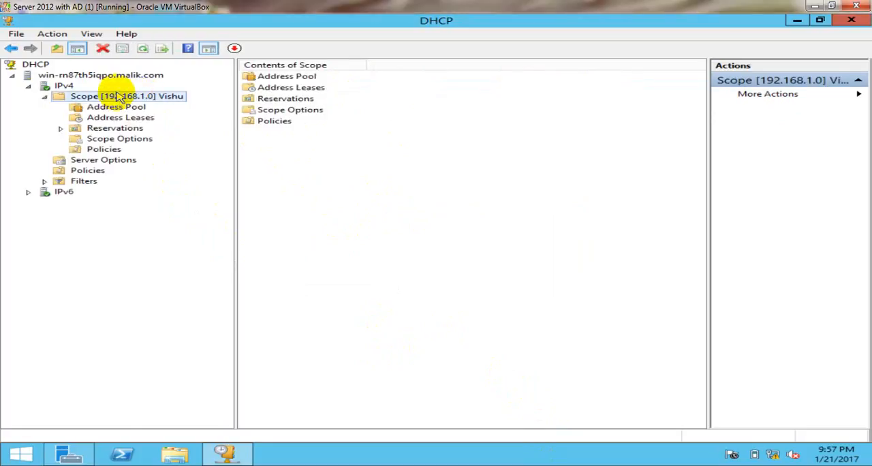
click(121, 109)
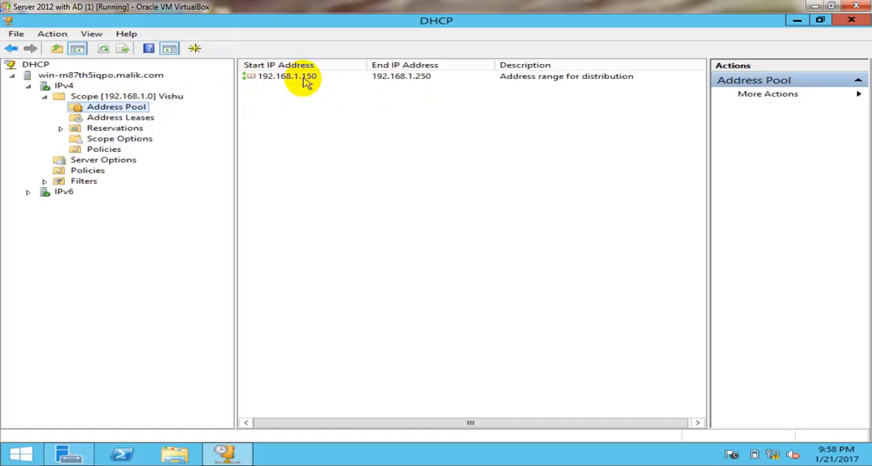
click(127, 96)
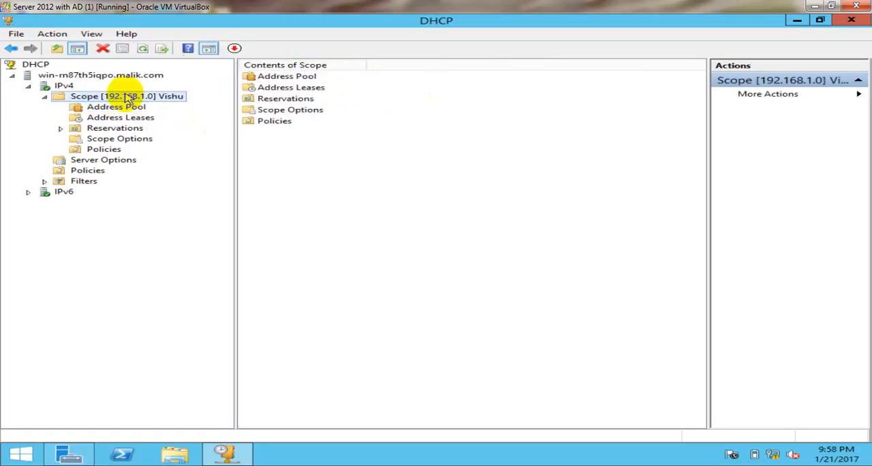
right_click(128, 98)
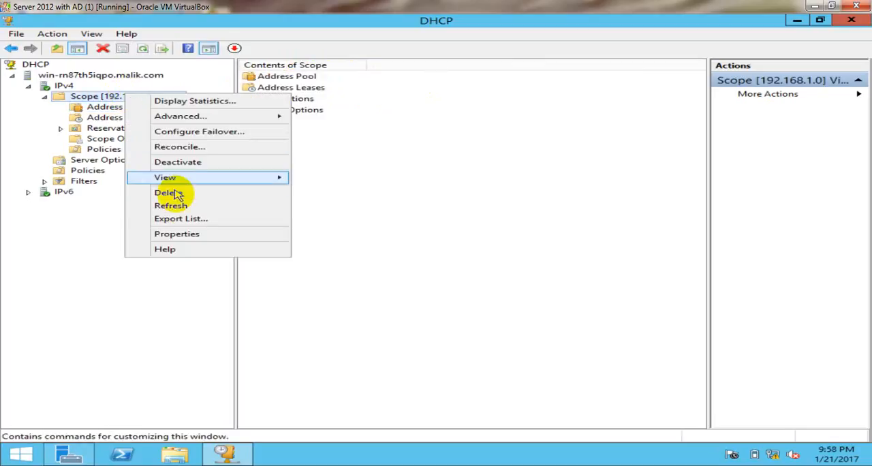
click(192, 235)
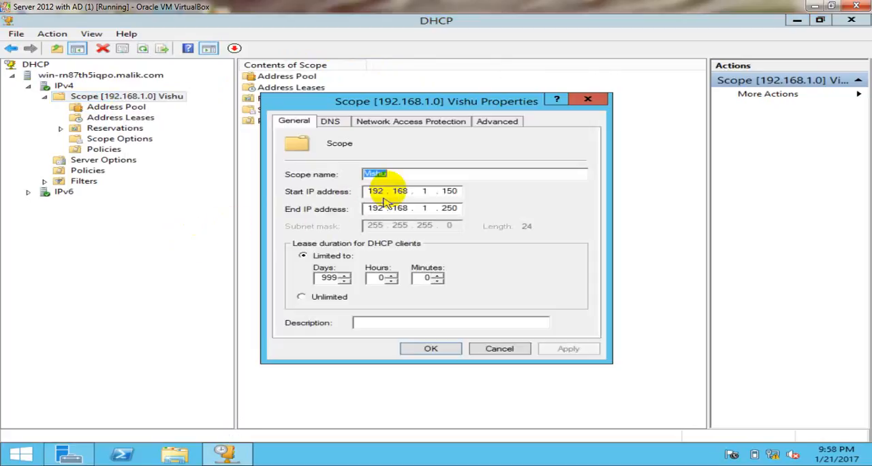
click(402, 175)
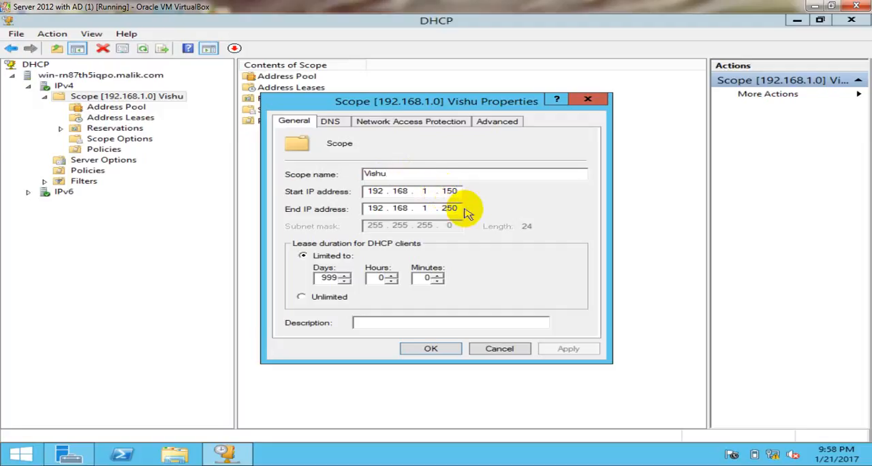
key(BackSpace)
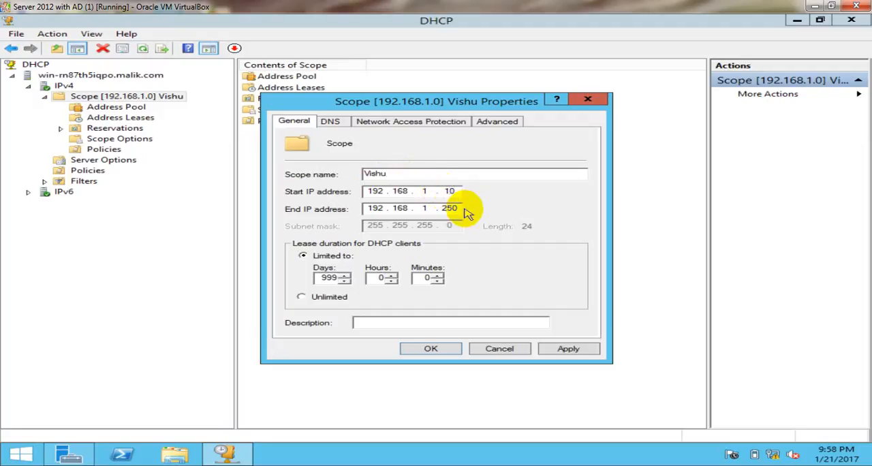
text(2)
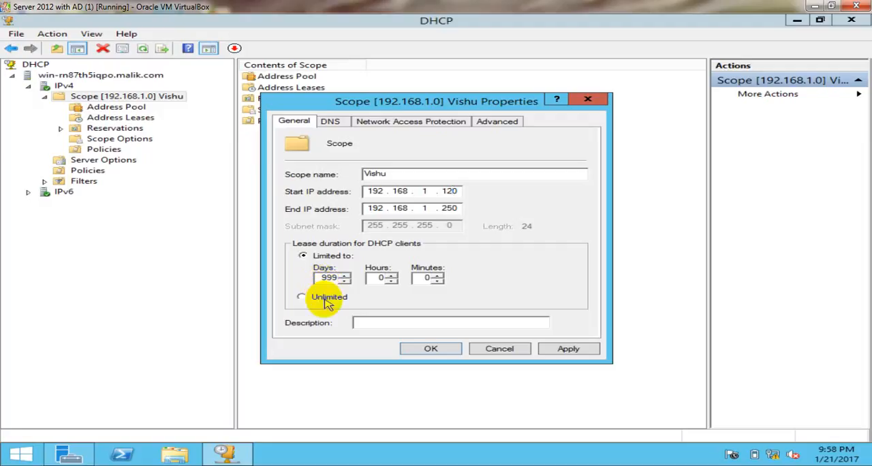
Set the scope's lease duration for DHCP clients to Unlimited and apply the scope properties
click(327, 300)
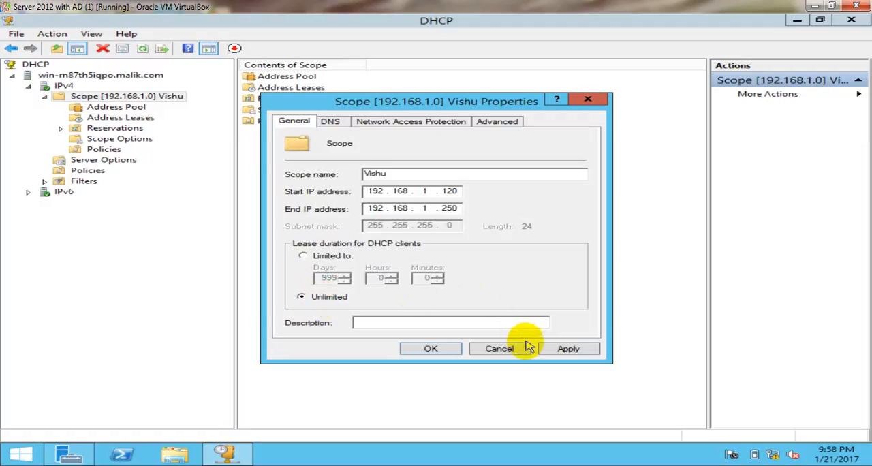
click(563, 353)
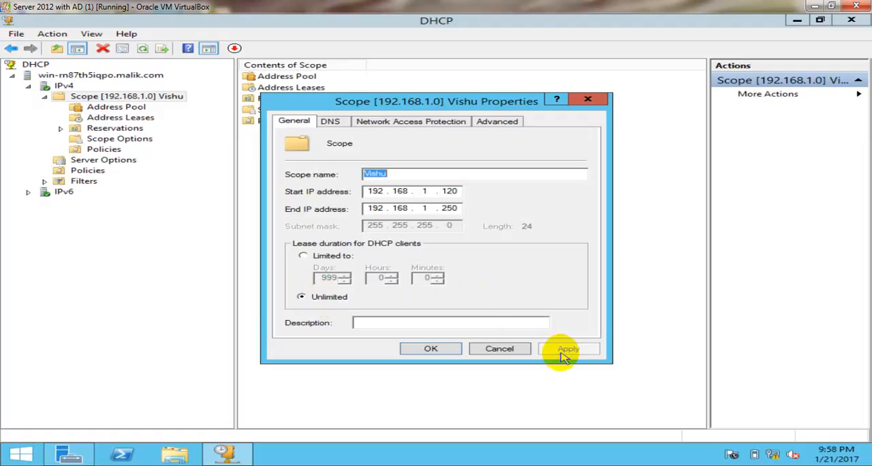
click(425, 348)
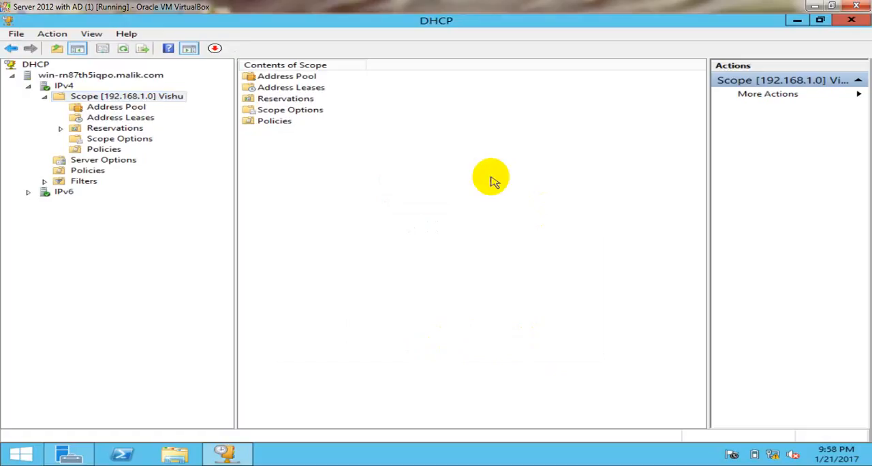
Refresh the Address Pool of scope 192.168.1.0 and check its distribution range
click(122, 109)
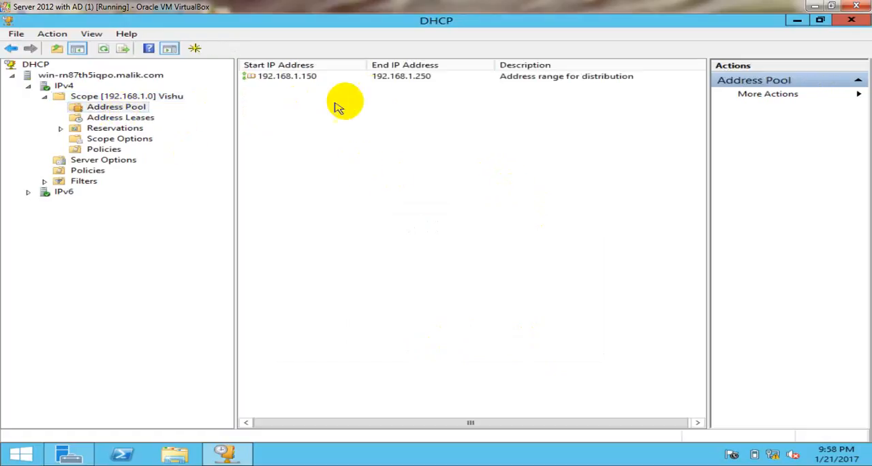
right_click(325, 150)
click(370, 170)
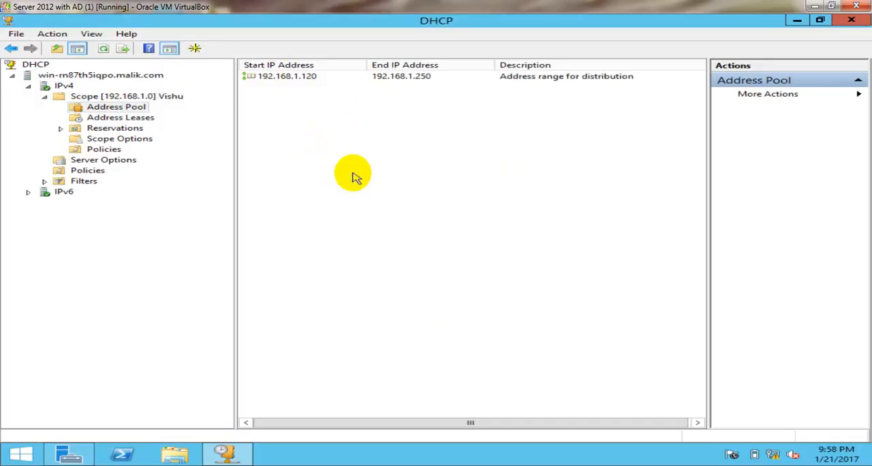
right_click(353, 174)
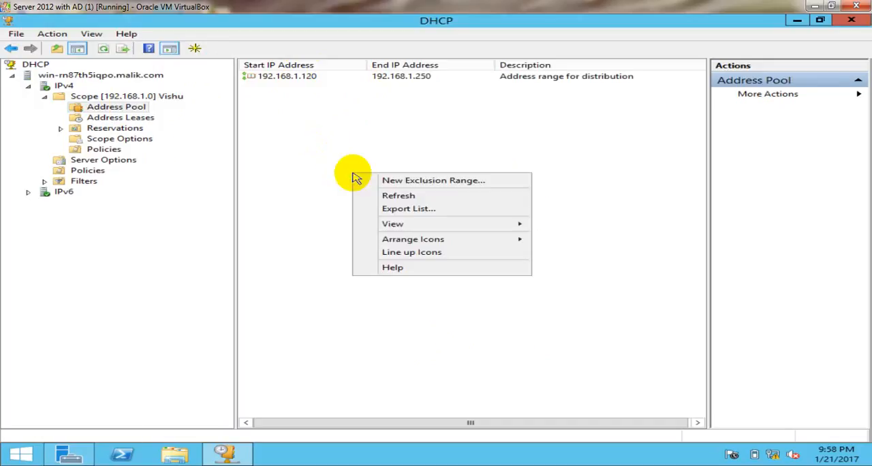
click(394, 197)
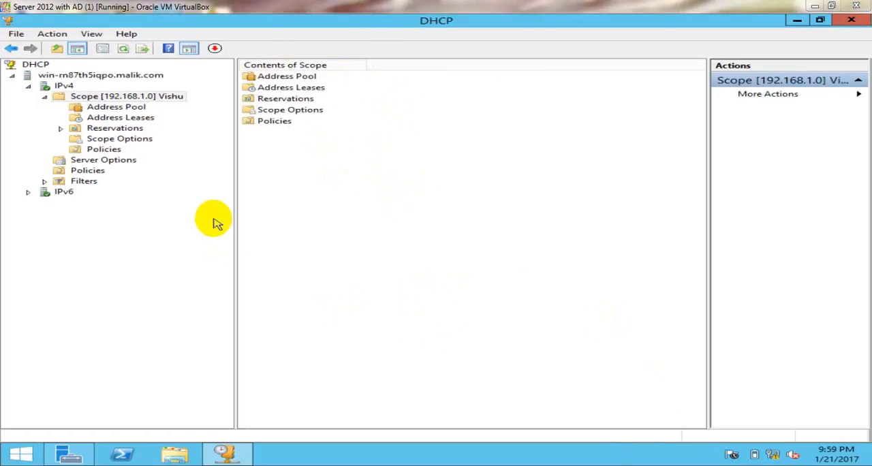
Examine the advanced properties of scope 192.168.1.0, including the subnet delay, and close them without changes
right_click(164, 100)
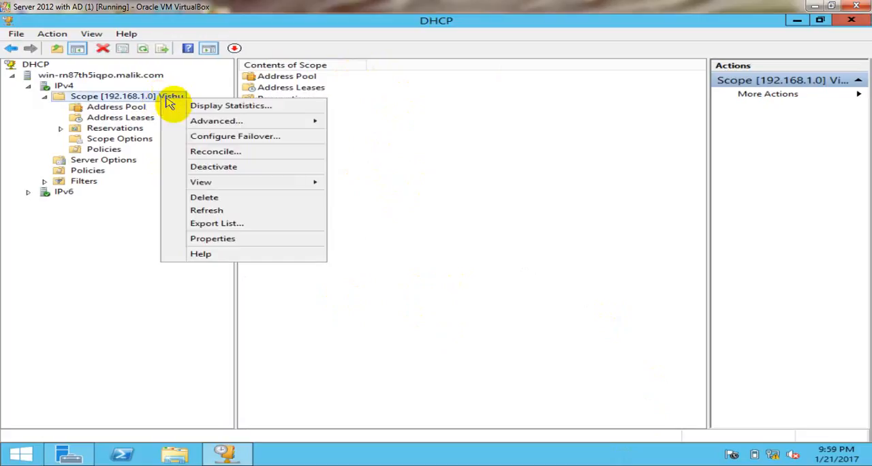
click(225, 239)
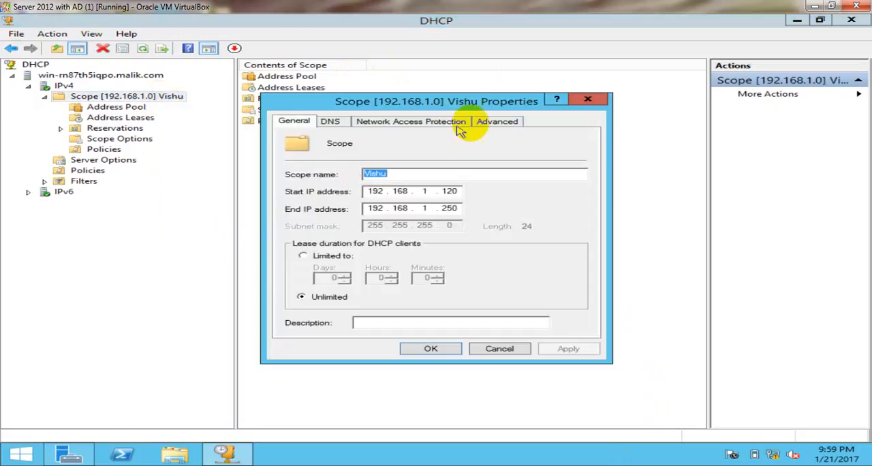
click(498, 123)
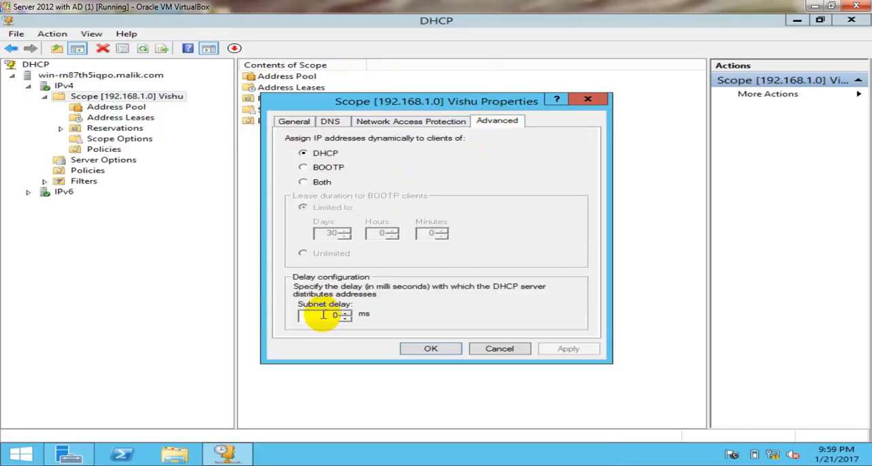
drag(323, 314, 351, 320)
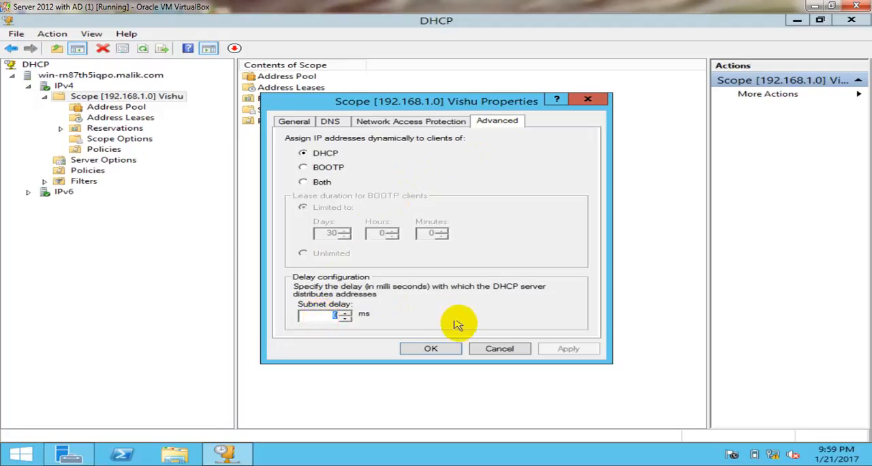
click(489, 350)
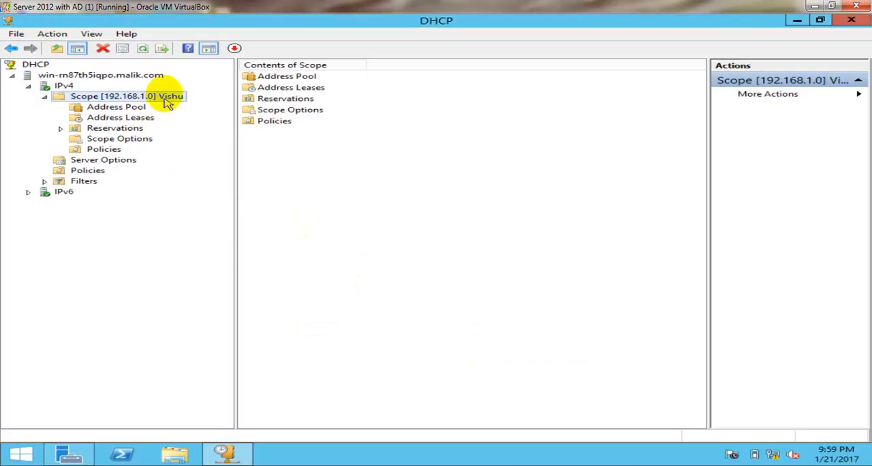
Refresh the view and look through the 10.0.0.0, 192.168.1.0 and 20.0.0.0 scopes under IPv4
click(143, 48)
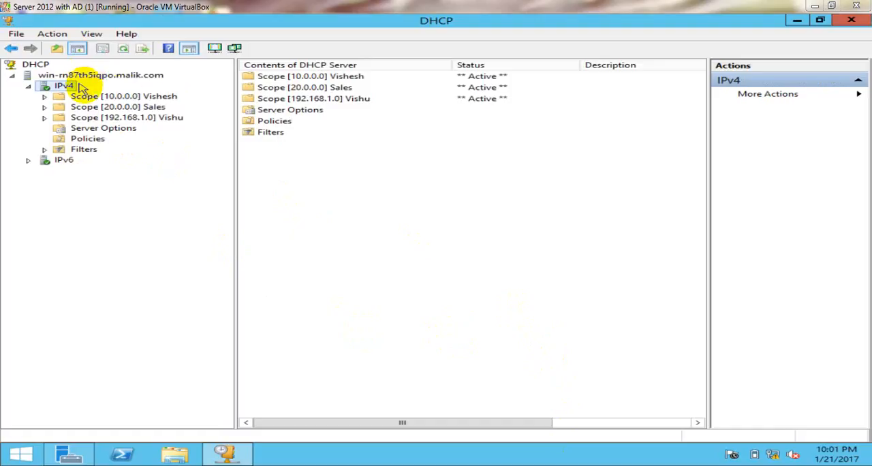
double_click(155, 99)
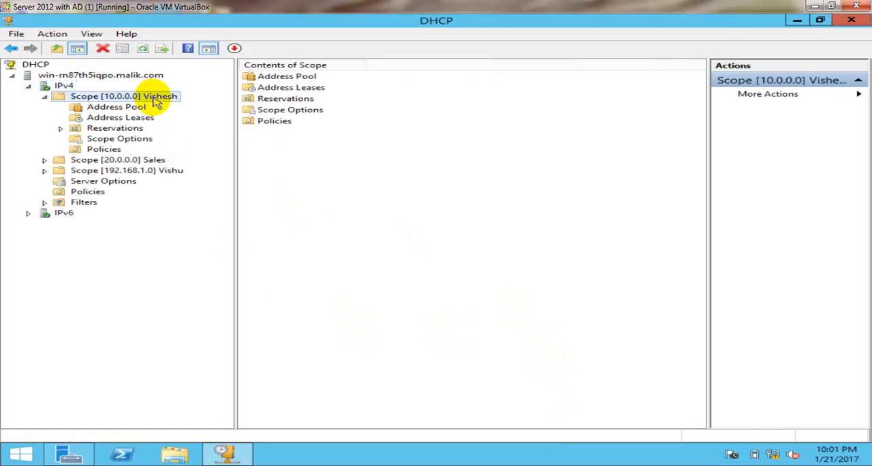
double_click(155, 100)
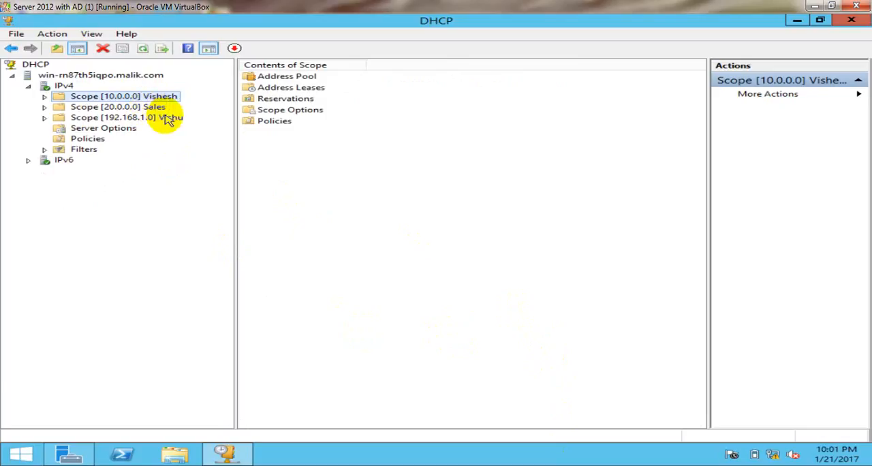
double_click(167, 118)
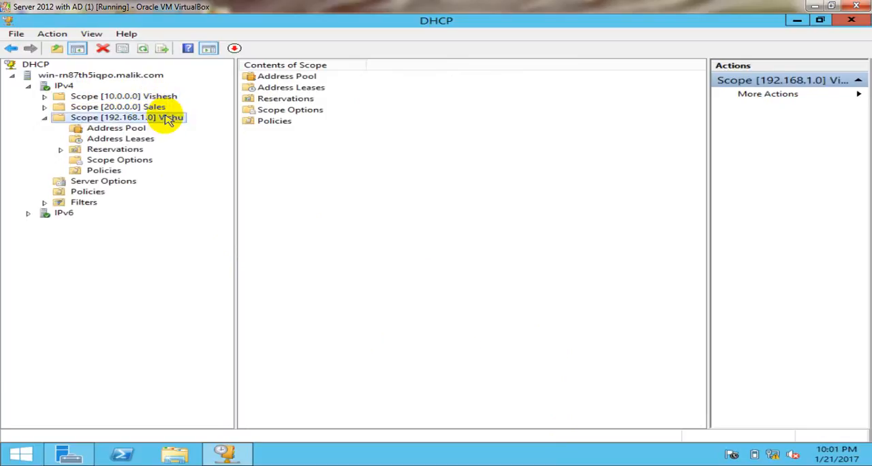
click(44, 118)
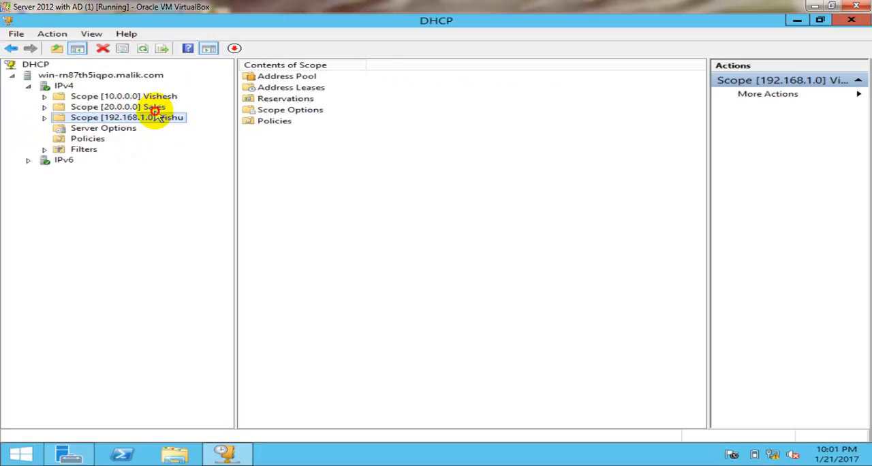
double_click(154, 109)
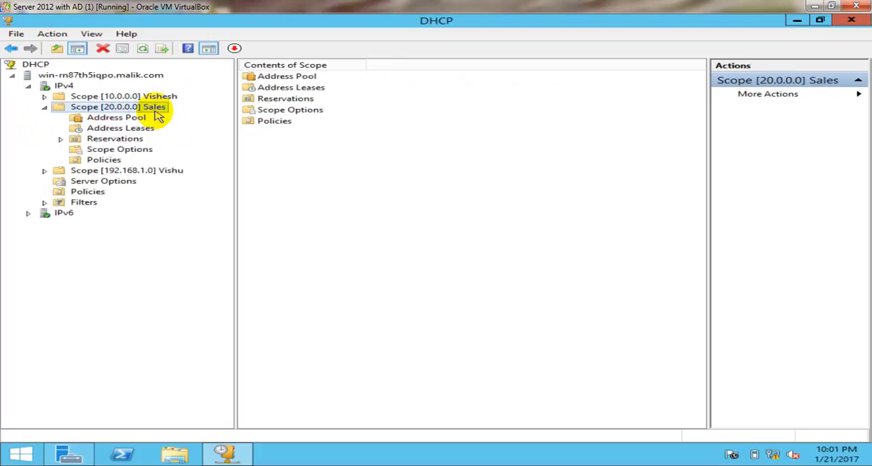
double_click(156, 111)
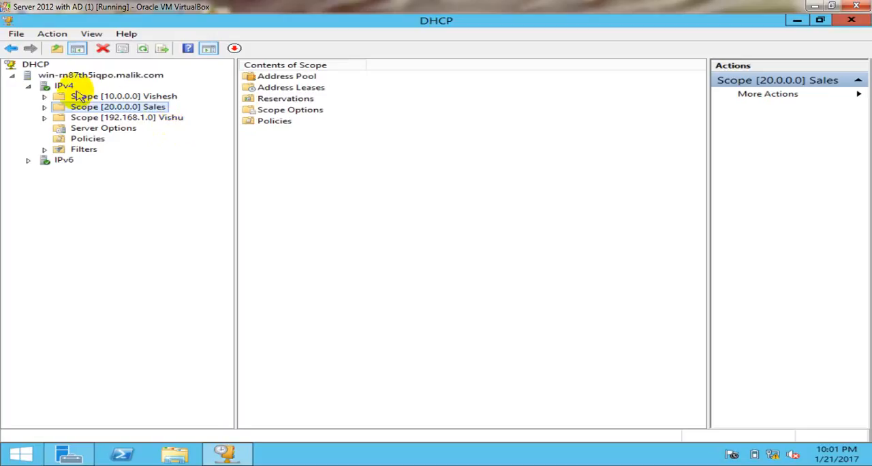
click(64, 86)
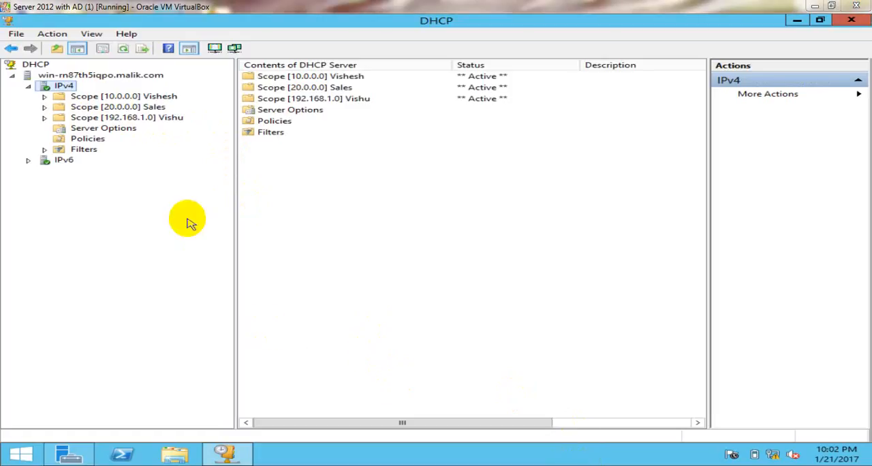
Back up the DHCP server's configuration and database to the System32 folder
click(120, 76)
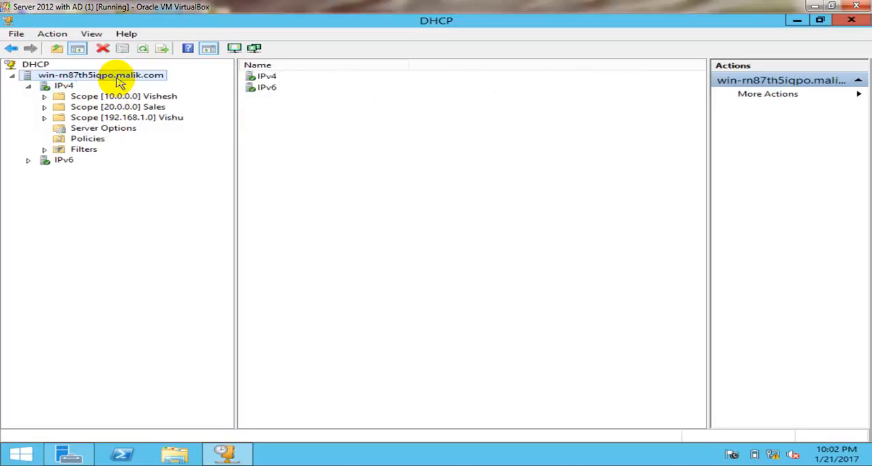
right_click(120, 82)
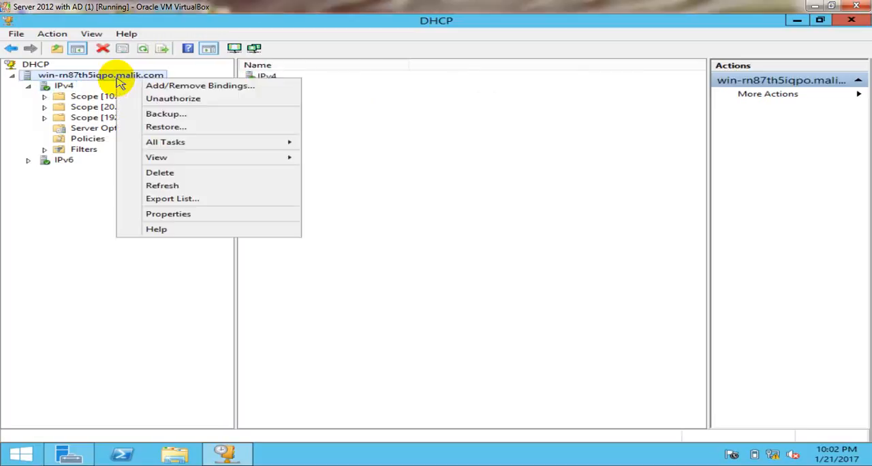
click(200, 120)
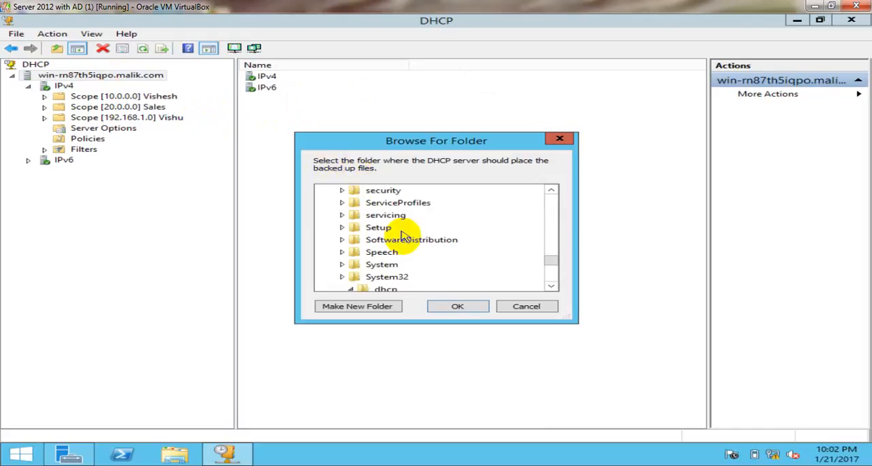
click(391, 280)
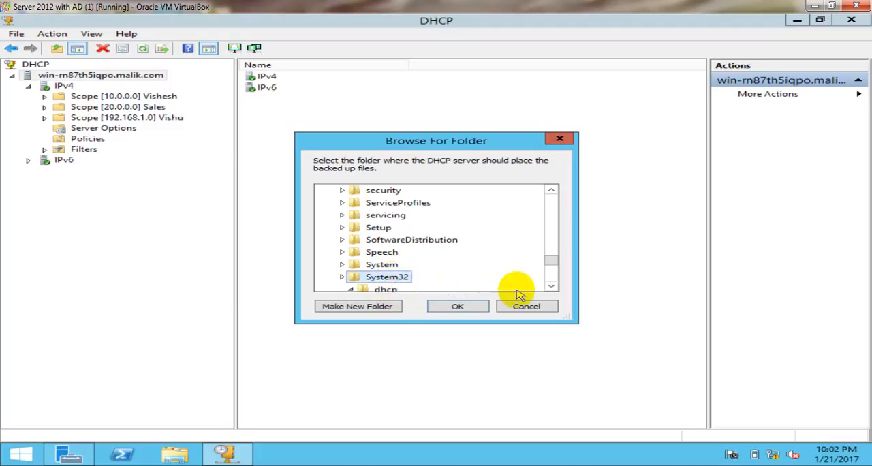
click(550, 286)
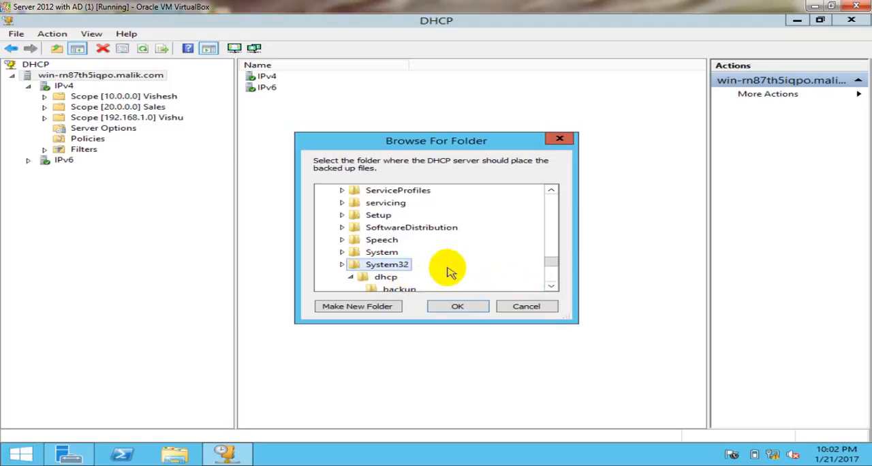
click(386, 278)
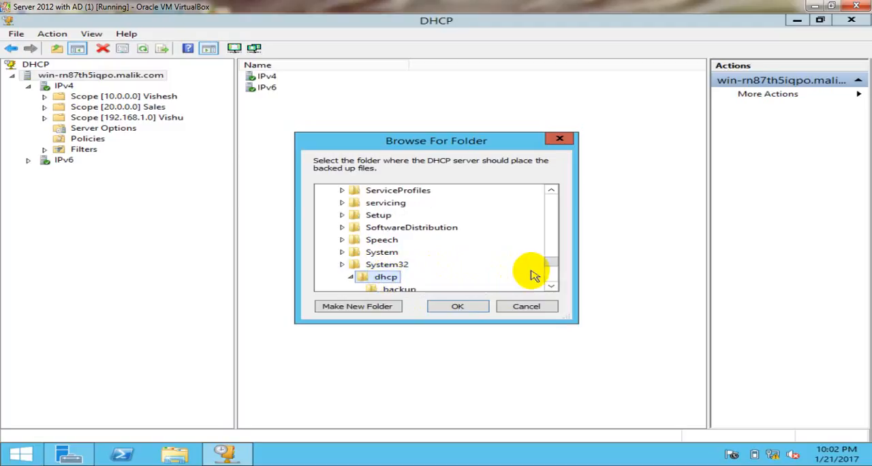
click(394, 266)
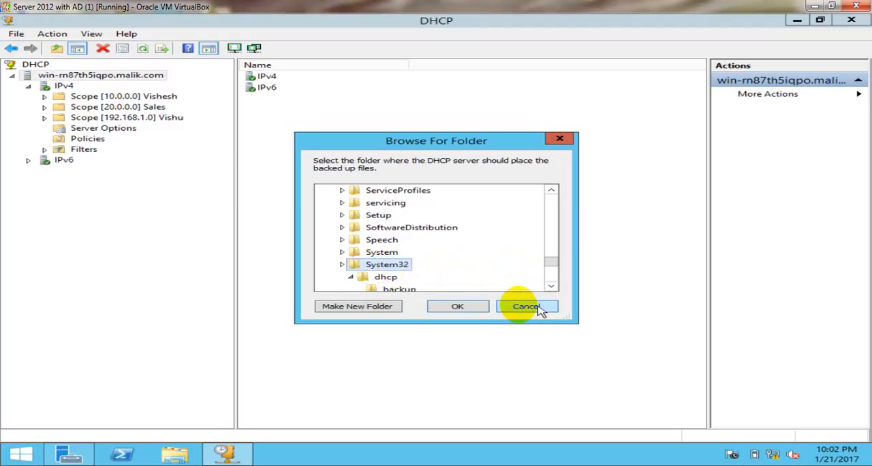
click(477, 308)
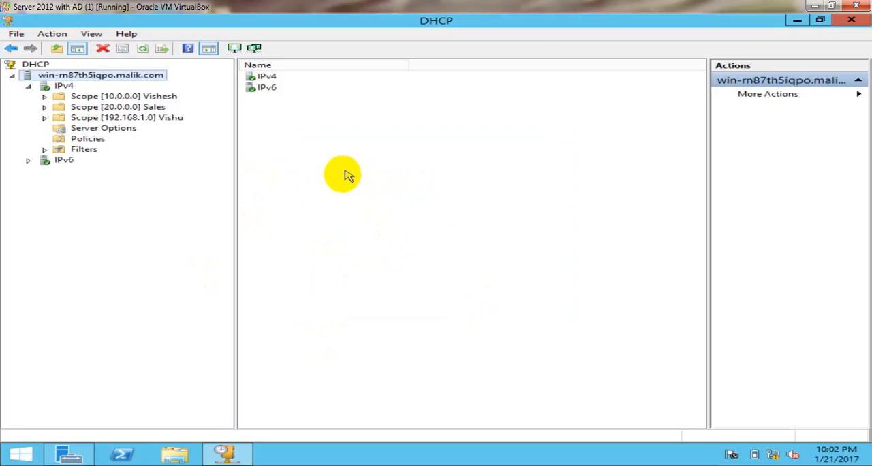
Refresh the DHCP server and delete the active scope 10.0.0.0 under IPv4
click(143, 52)
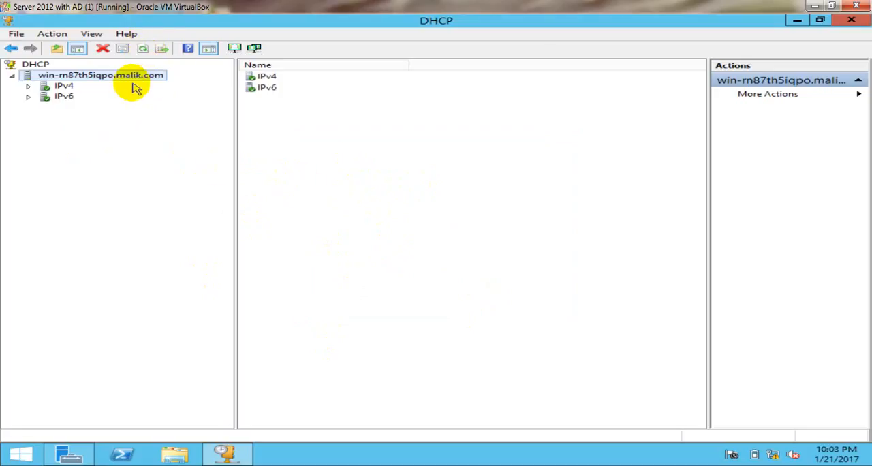
click(64, 86)
double_click(64, 87)
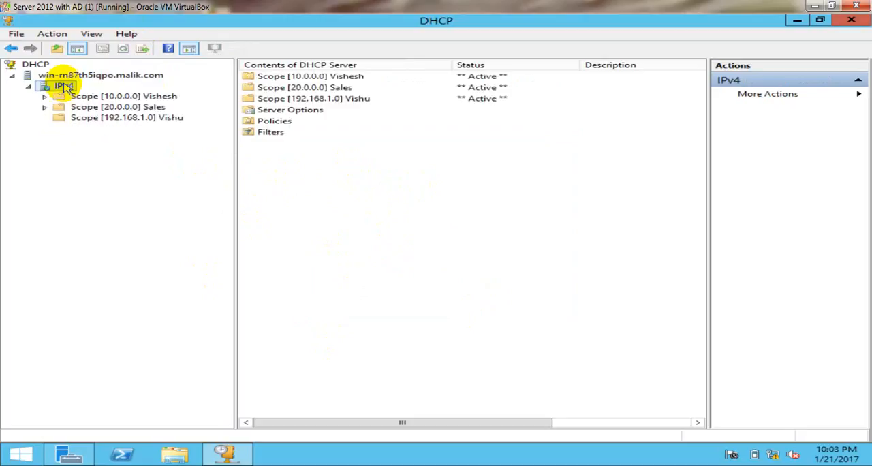
right_click(158, 99)
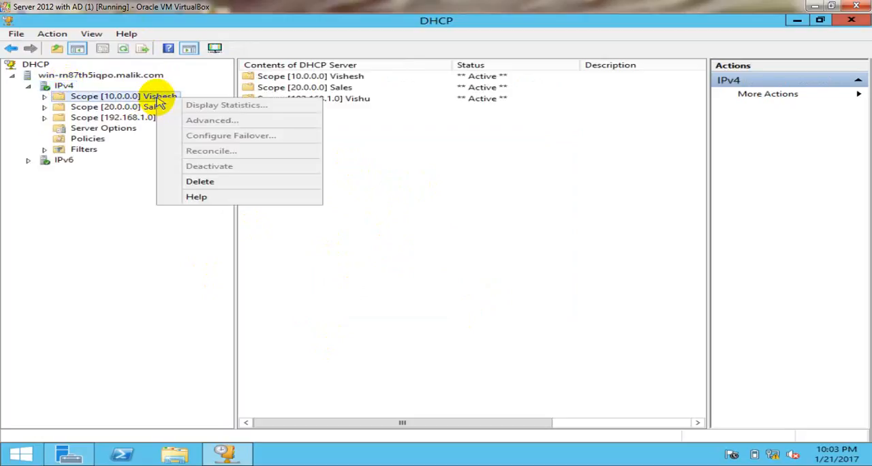
click(200, 182)
click(509, 279)
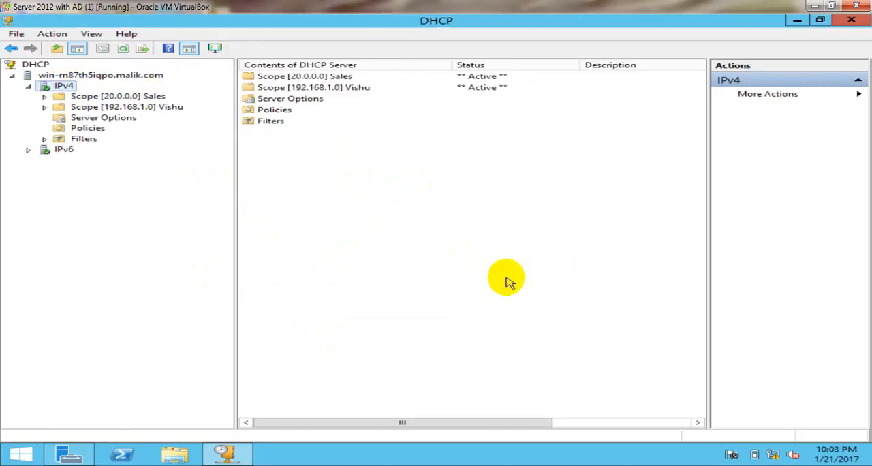
Delete the active scope 20.0.0.0 Sales and refresh the IPv4 node
right_click(153, 97)
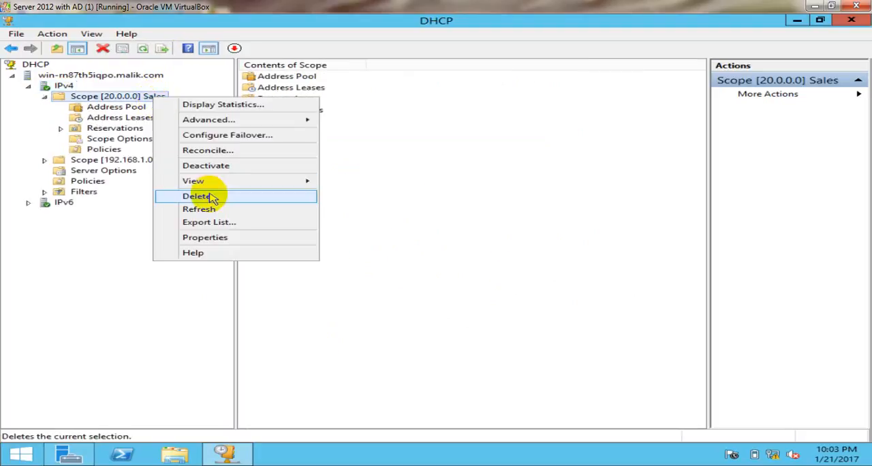
click(210, 198)
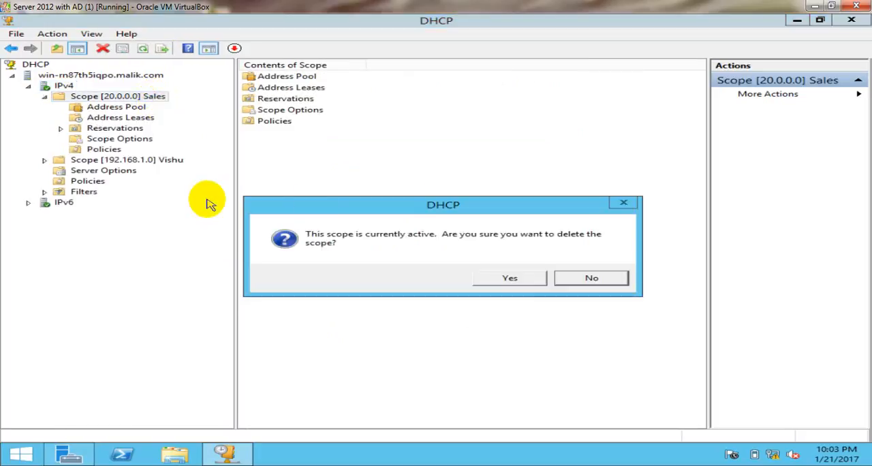
click(513, 279)
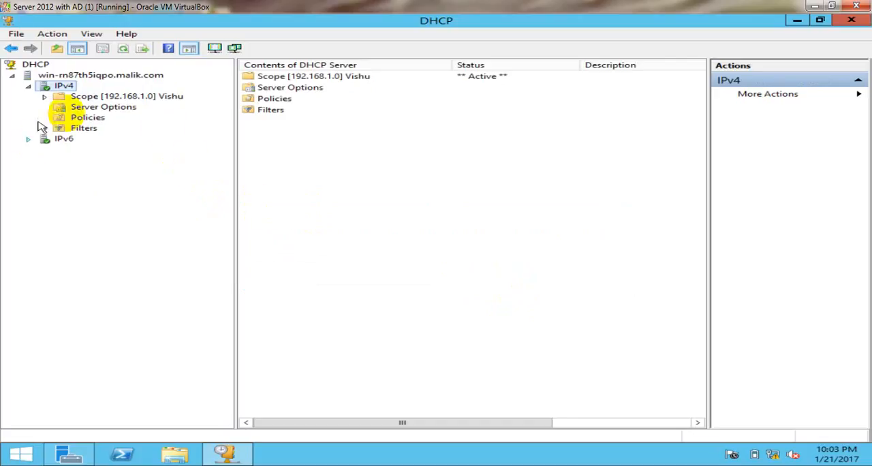
click(124, 51)
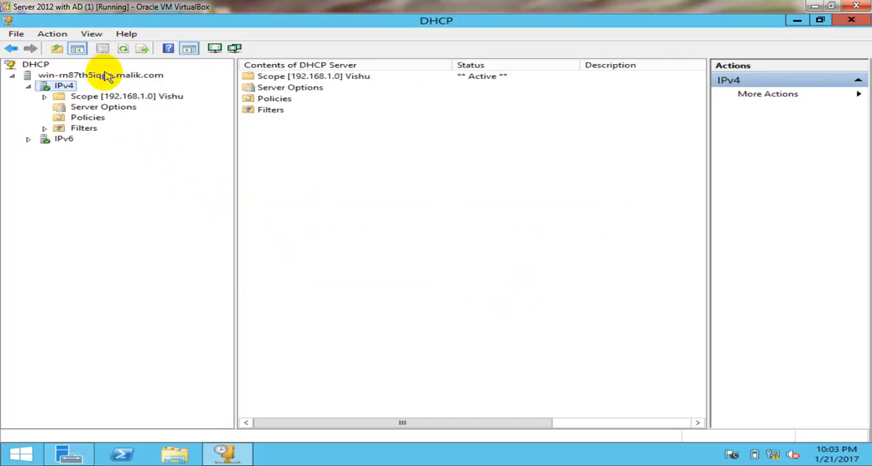
Restore the DHCP server from the backup in the System32 folder and let the service stop and restart
click(102, 75)
right_click(107, 80)
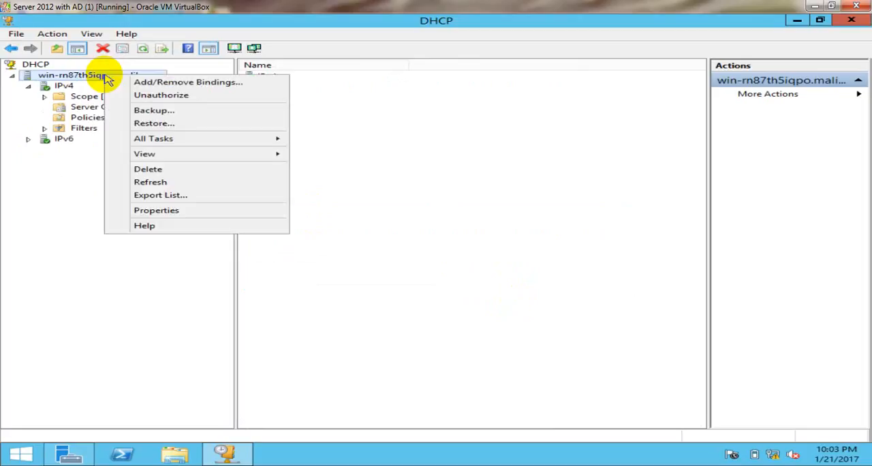
click(178, 129)
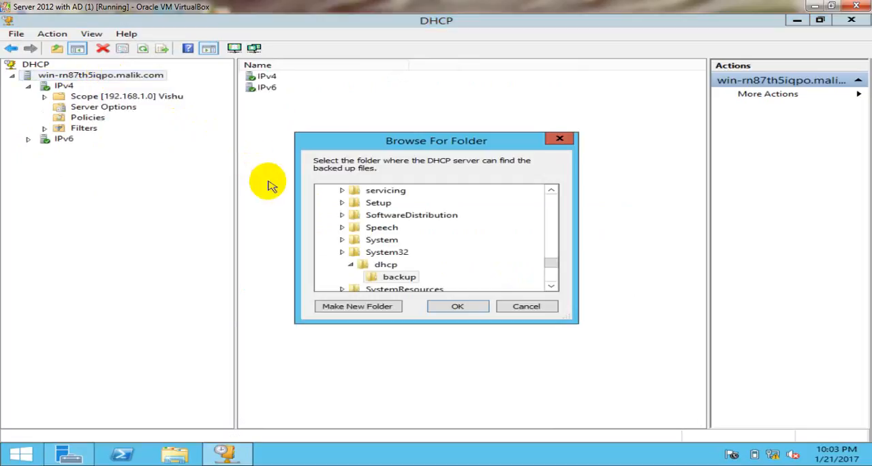
click(391, 257)
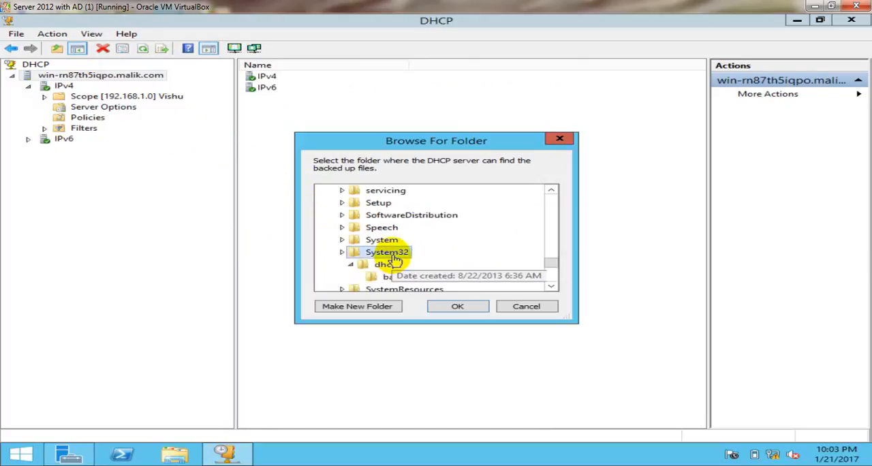
click(459, 308)
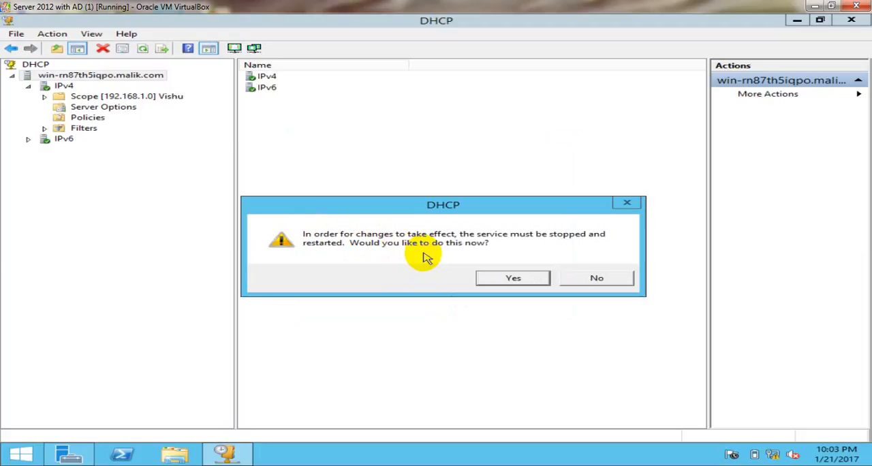
click(512, 279)
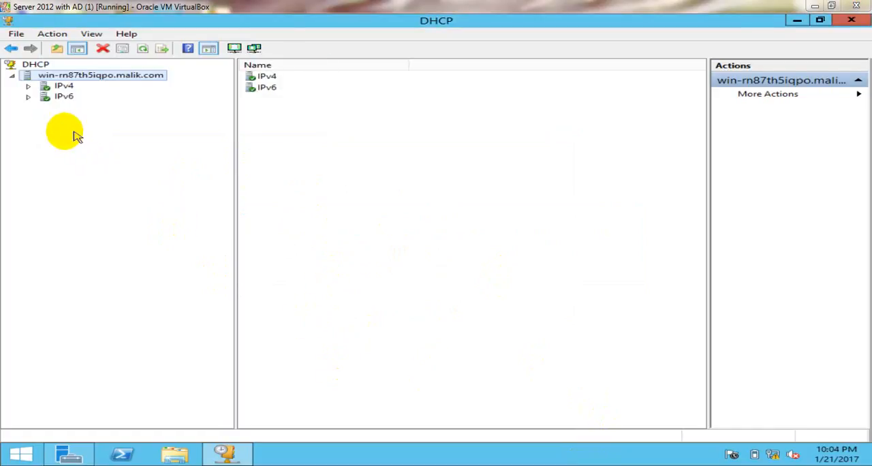
Expand IPv4 and check the contents of scopes 10.0.0.0 and 20.0.0.0 Sales
click(29, 88)
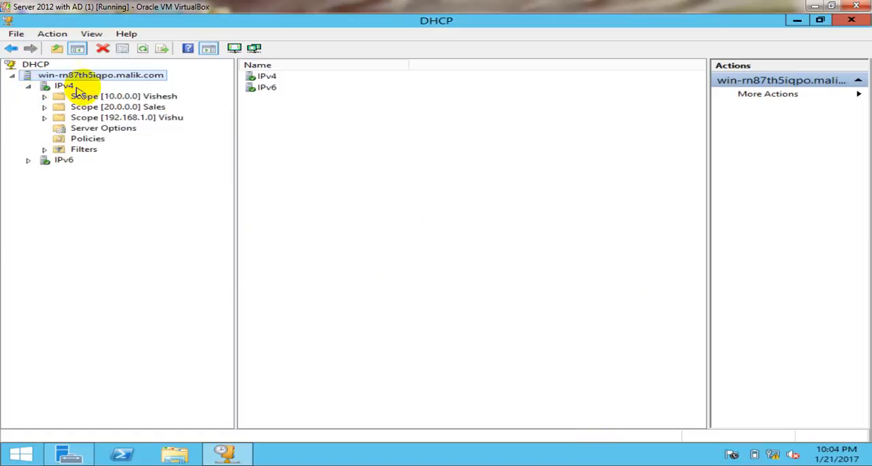
double_click(156, 96)
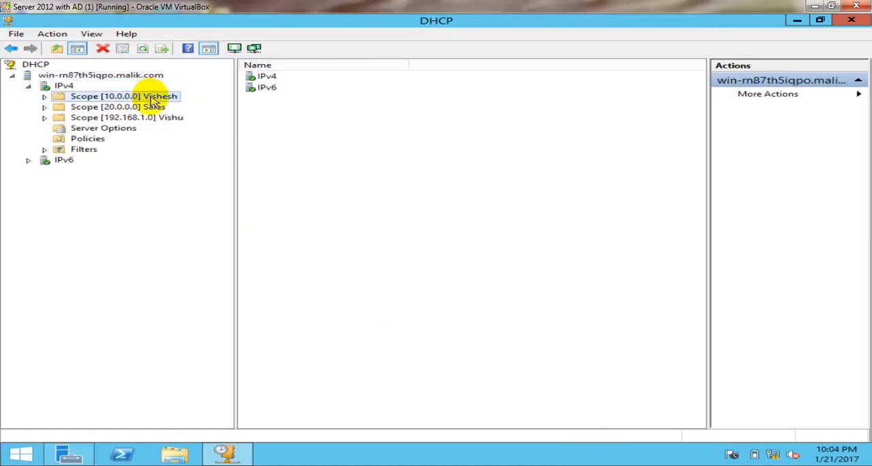
click(44, 97)
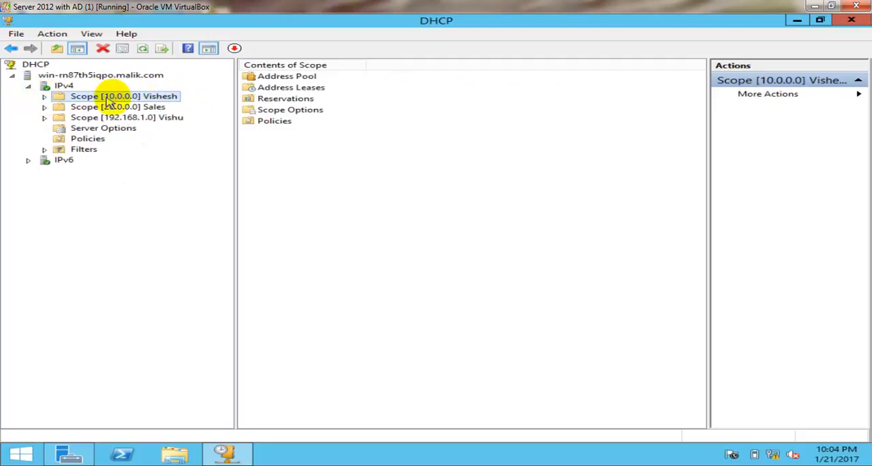
double_click(152, 107)
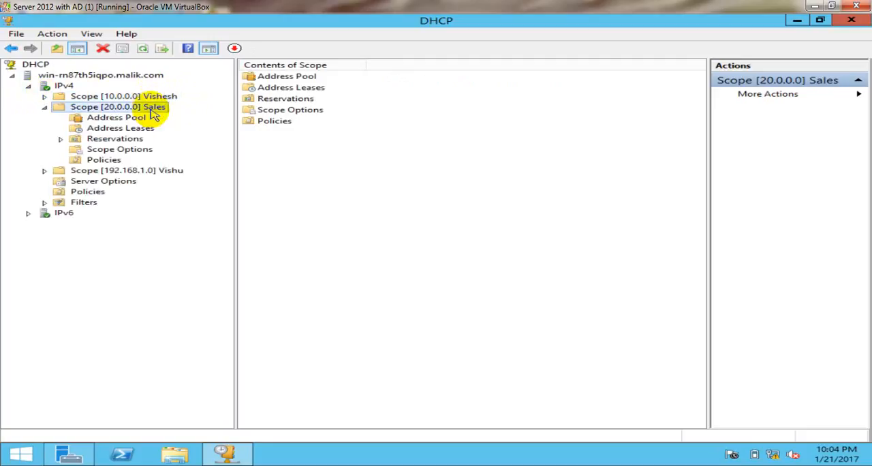
click(45, 108)
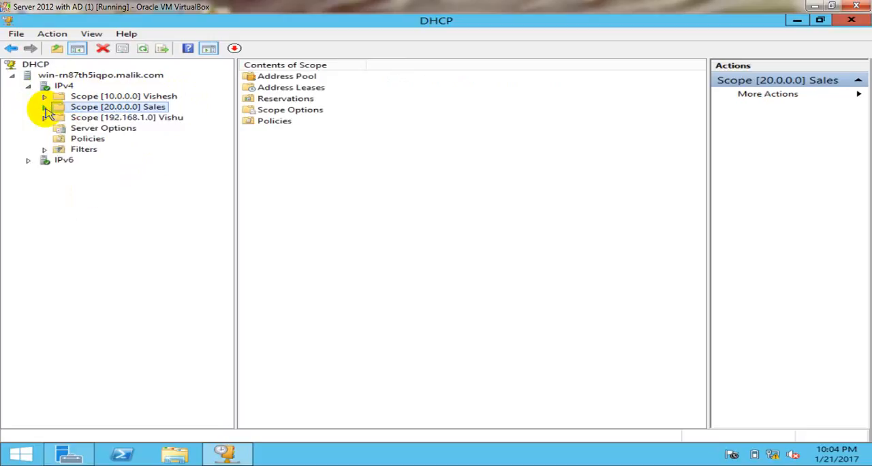